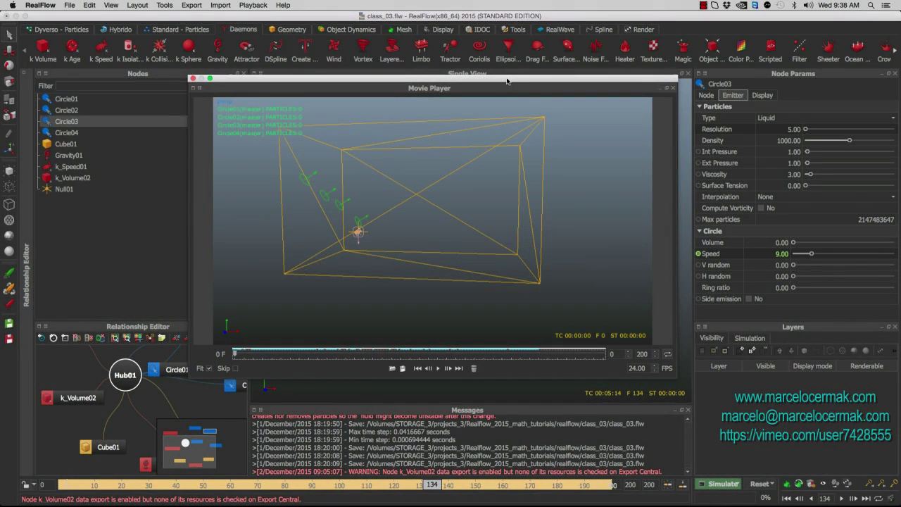
Enlarge the Movie Player, play the simulation preview, and scrub to frames 24, 32 and 110 to examine the emitters.
drag(508, 82, 504, 70)
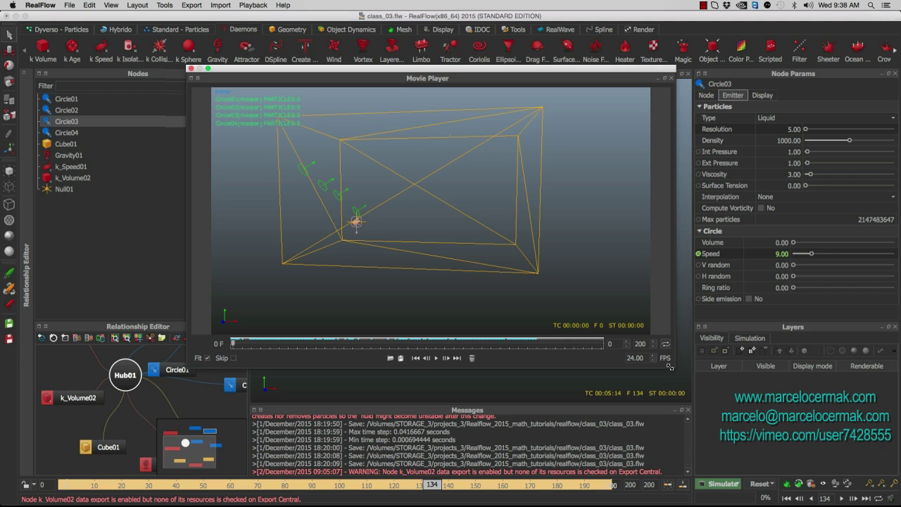
drag(668, 367, 719, 412)
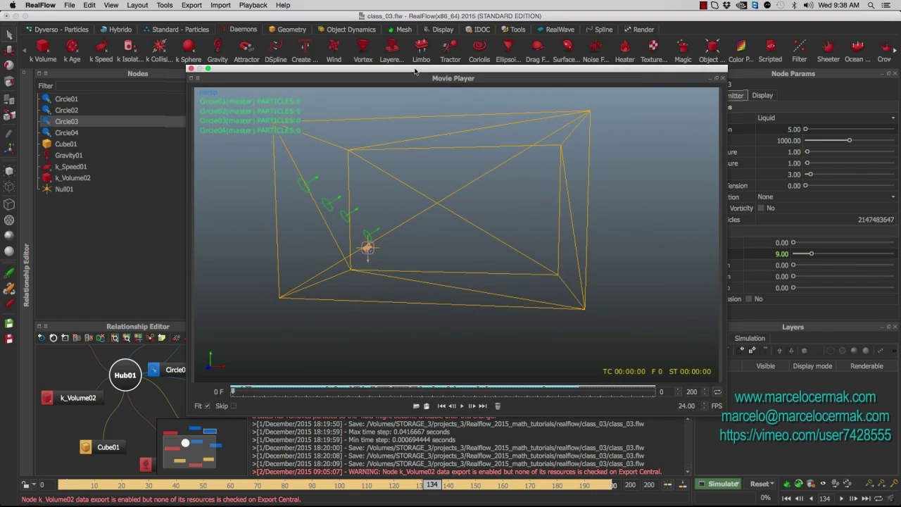
drag(424, 80, 405, 69)
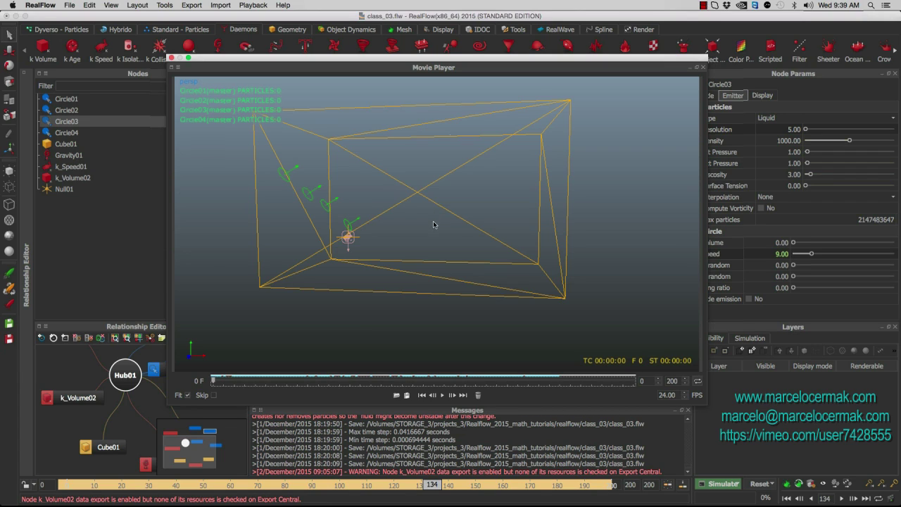
click(442, 395)
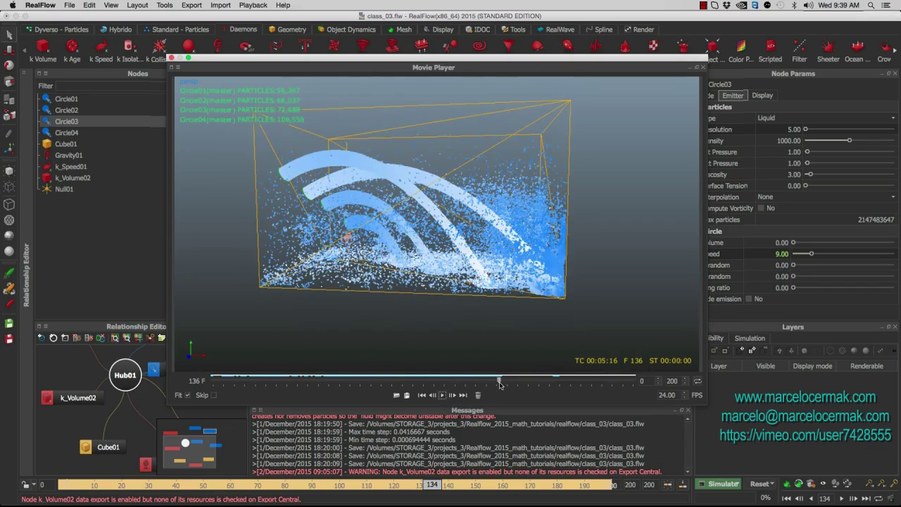
drag(500, 384, 264, 400)
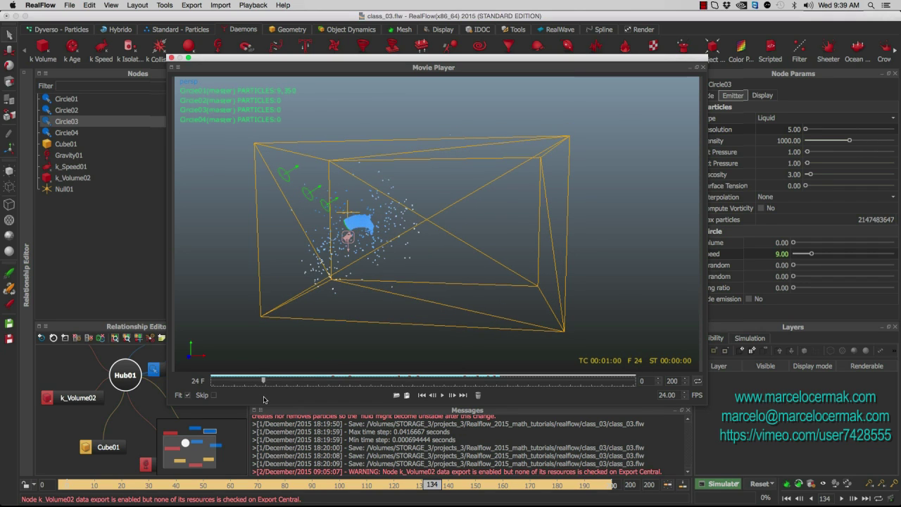
drag(264, 400, 281, 393)
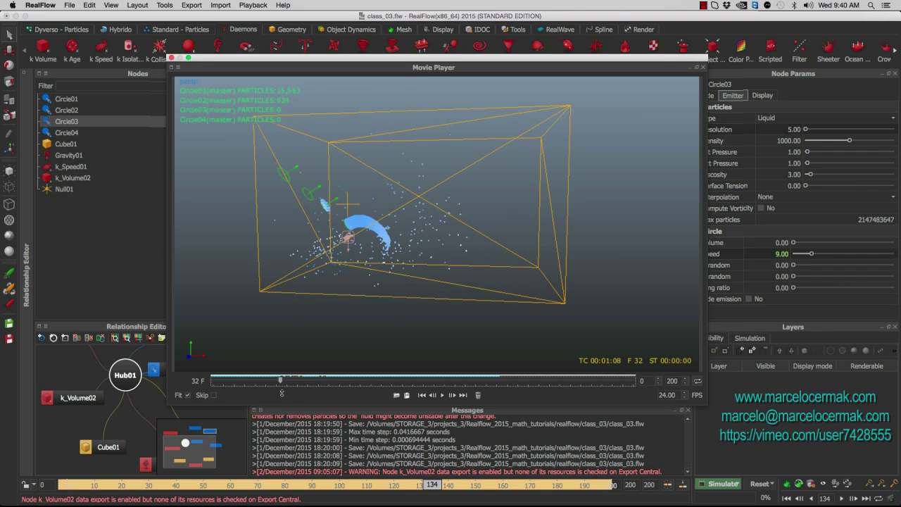
drag(281, 392, 436, 430)
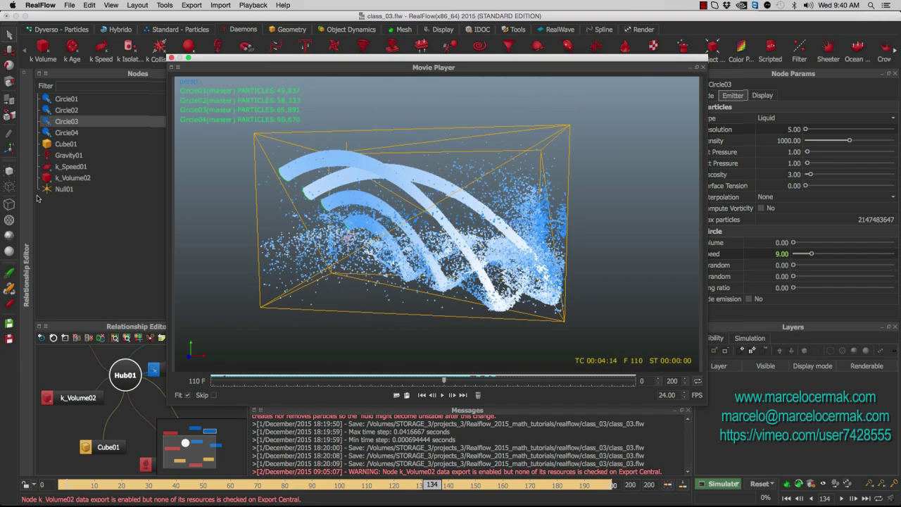
Open the Position curves of Null01 in the Curve Editor and show the expression of the Y component.
click(70, 191)
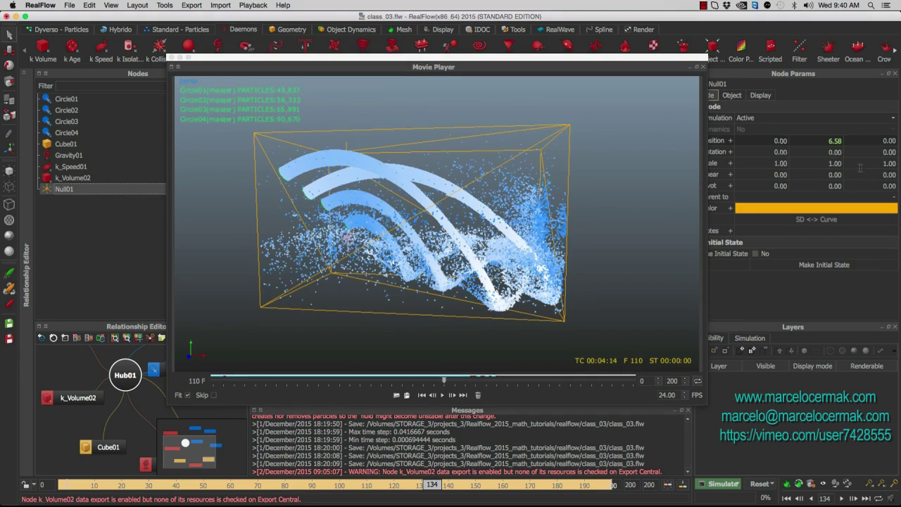
right_click(723, 145)
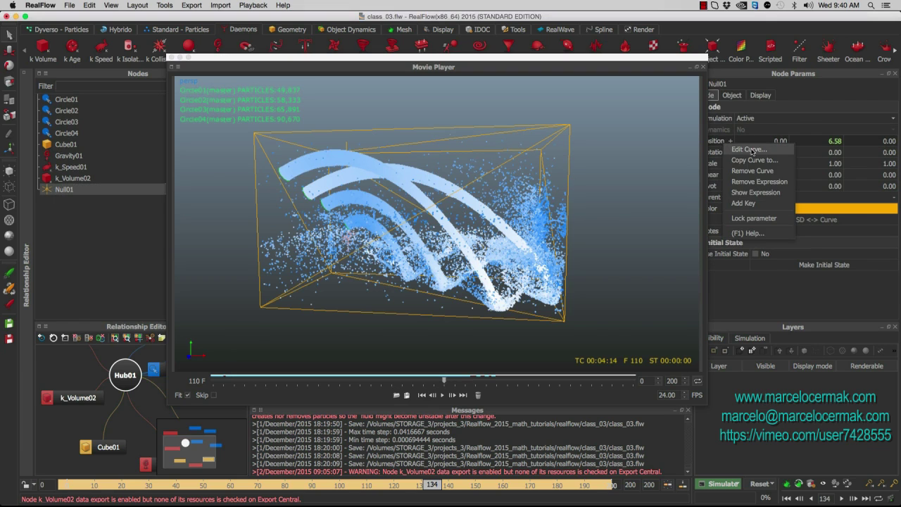
click(752, 151)
click(256, 254)
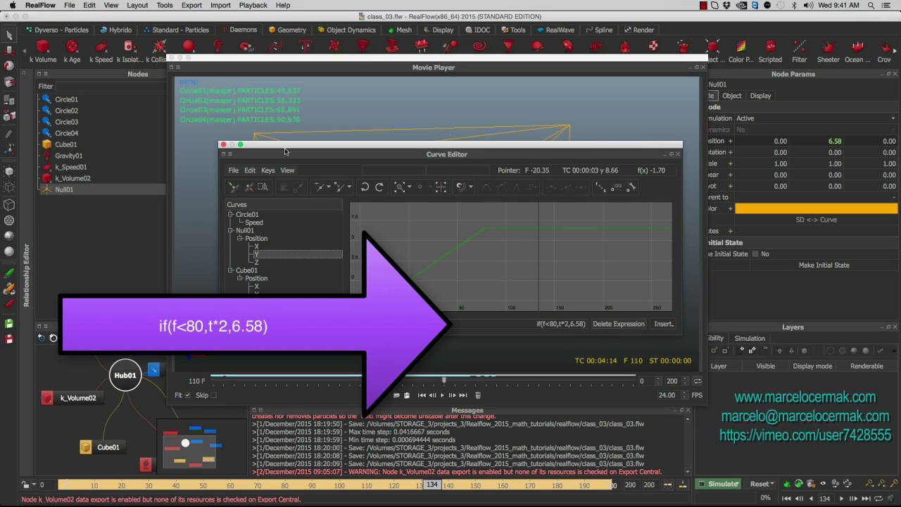
Clear the scene view by moving the preview and curve windows aside, close Simulation Flow, and go to frame 79.
drag(176, 64, 502, 71)
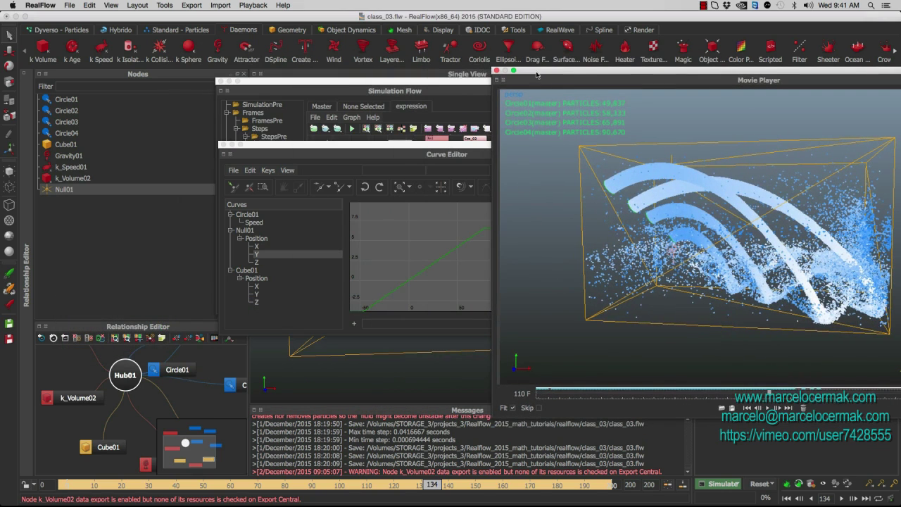
click(220, 82)
drag(253, 145, 589, 148)
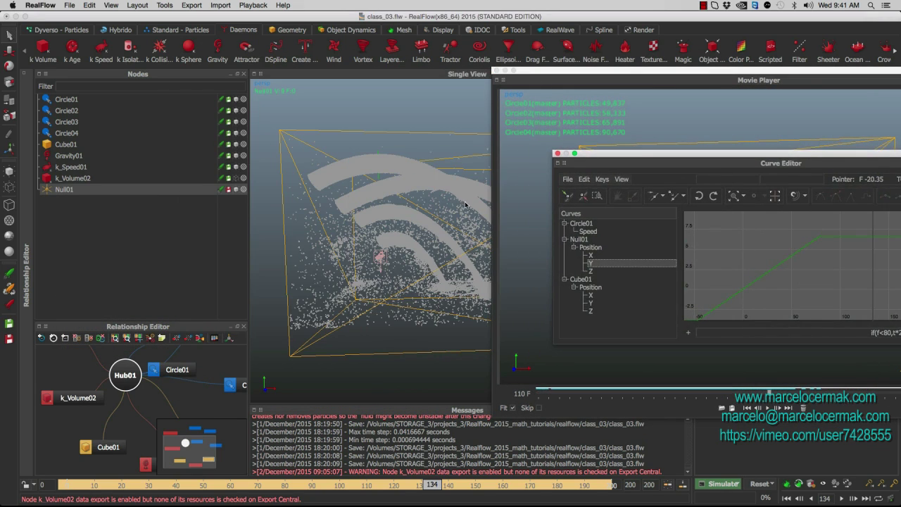
click(280, 484)
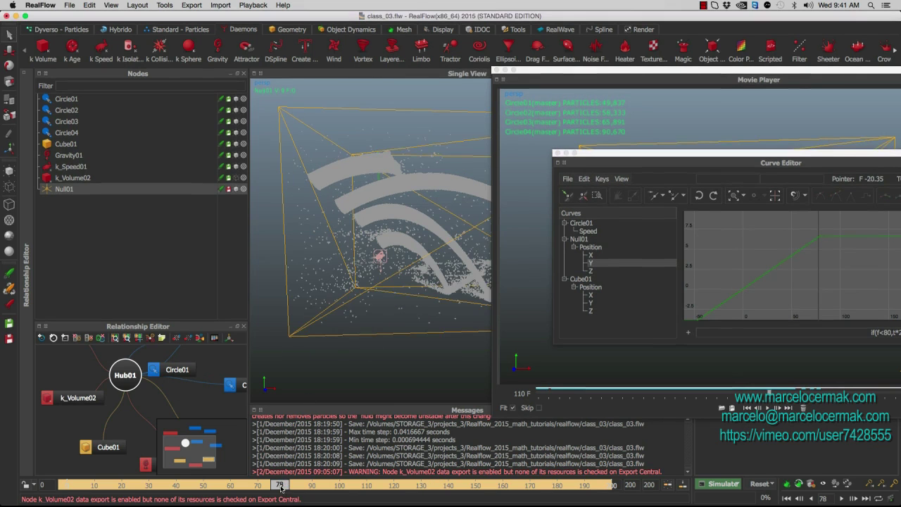
drag(280, 486, 283, 486)
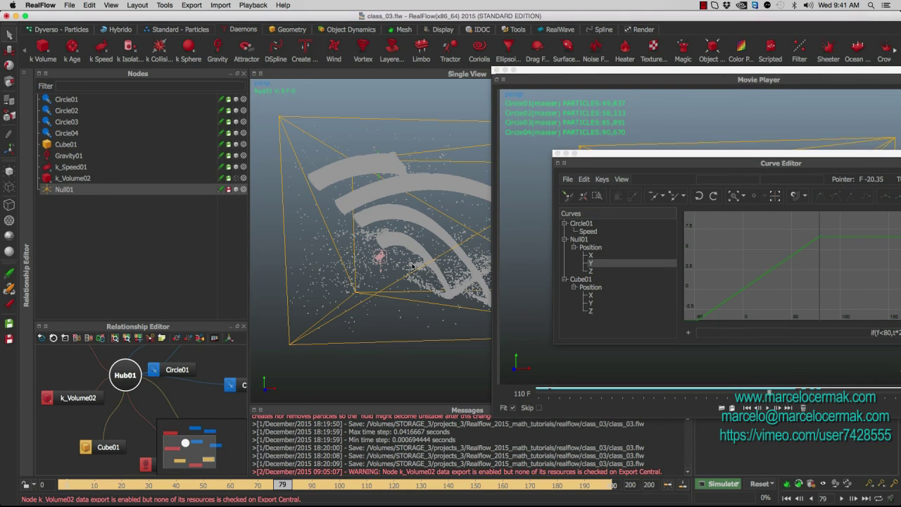
Bring the Curve Editor forward and enlarge it to examine Null01's Position Y expression, then close it.
drag(571, 74, 261, 223)
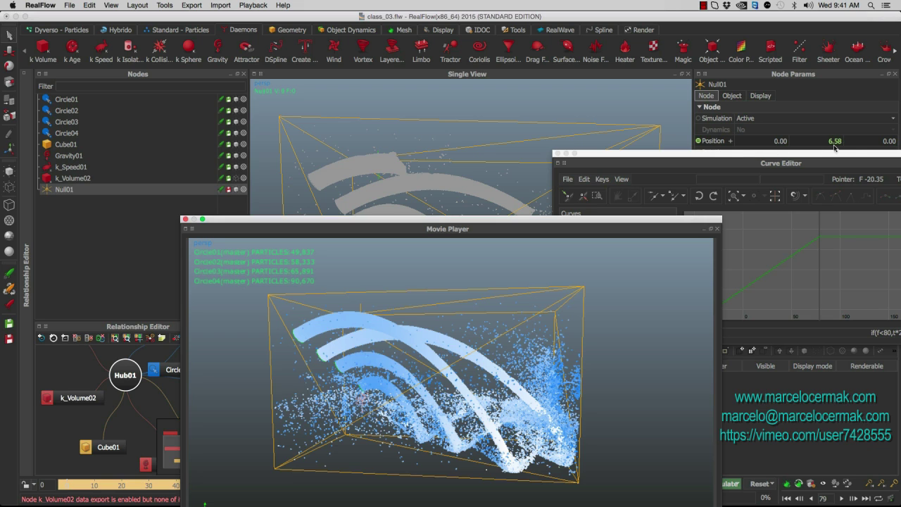
drag(841, 154, 587, 145)
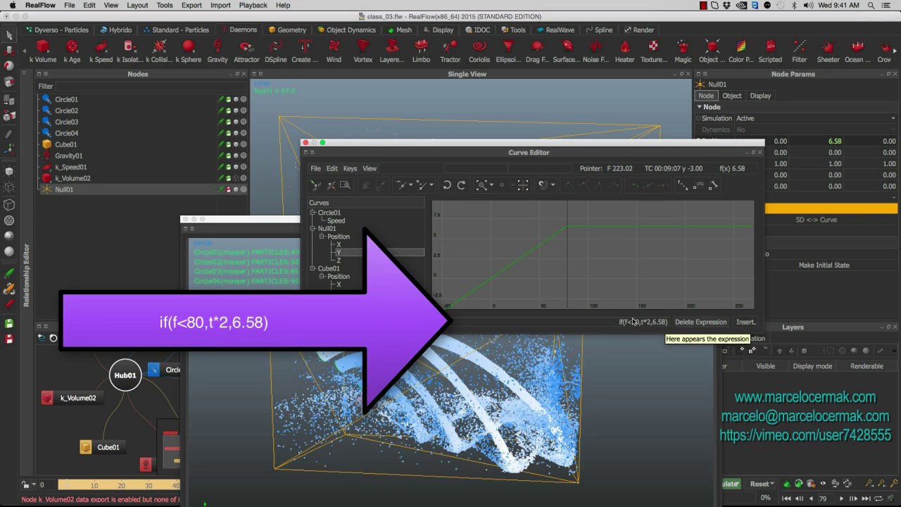
drag(554, 146, 446, 124)
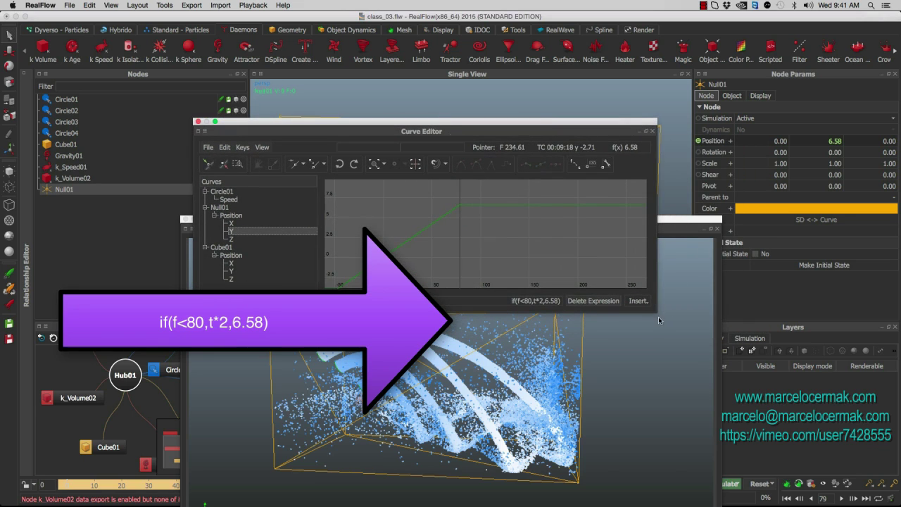
drag(654, 313, 684, 326)
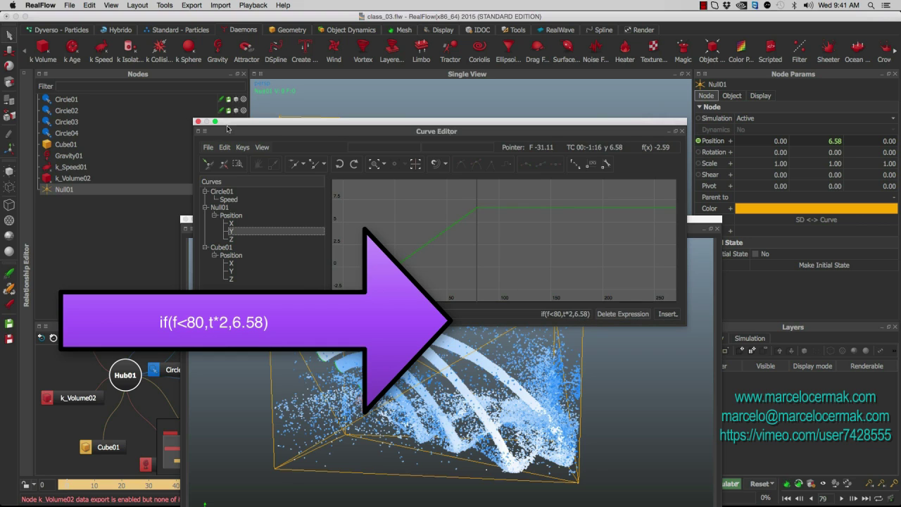
drag(241, 132, 245, 124)
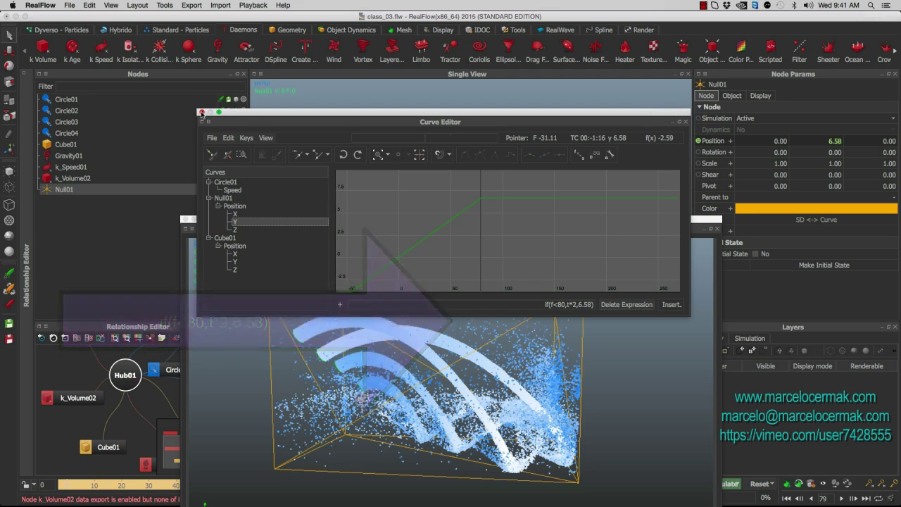
click(202, 113)
Replay the preview from frame 0, scrub back to frame 103, and close the Movie Player.
drag(339, 240, 308, 76)
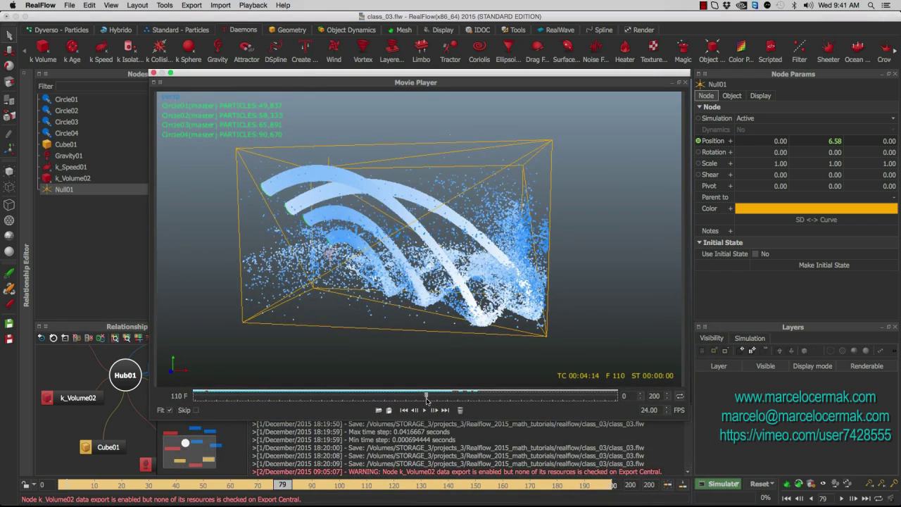
drag(427, 397, 191, 402)
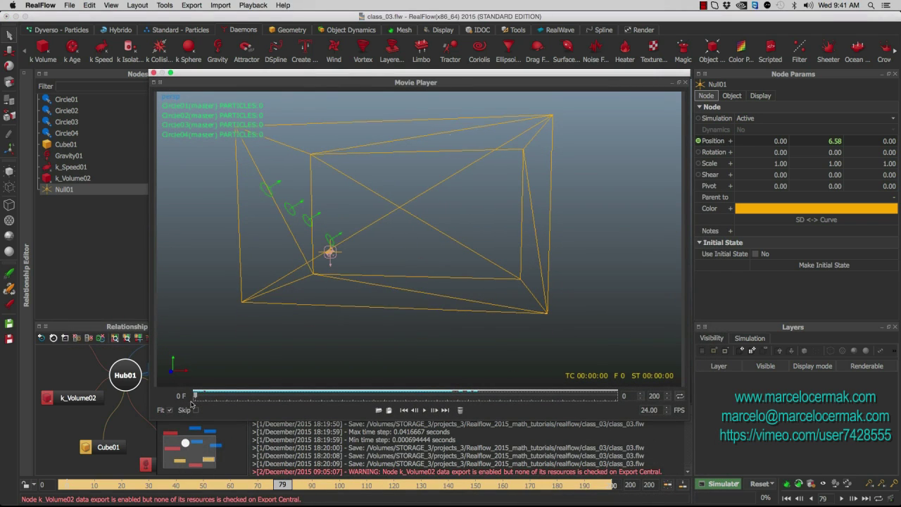
click(425, 411)
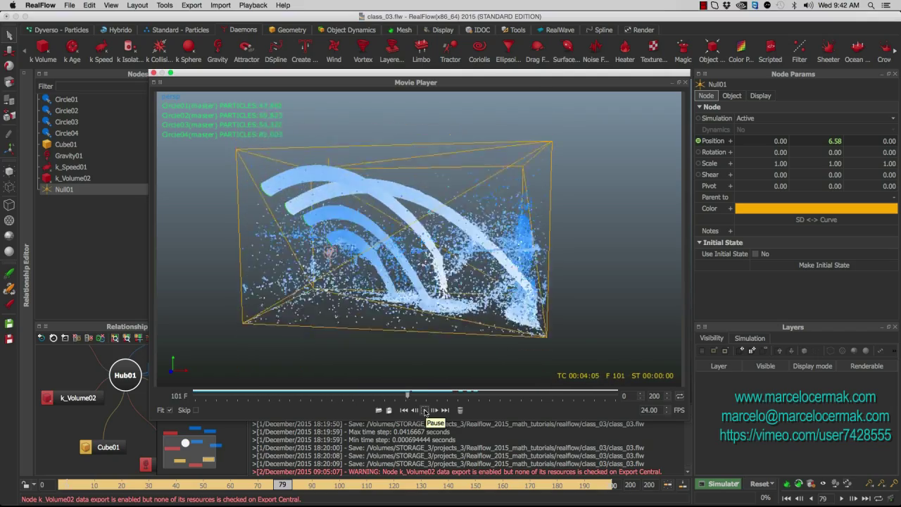
click(424, 410)
drag(471, 399, 412, 400)
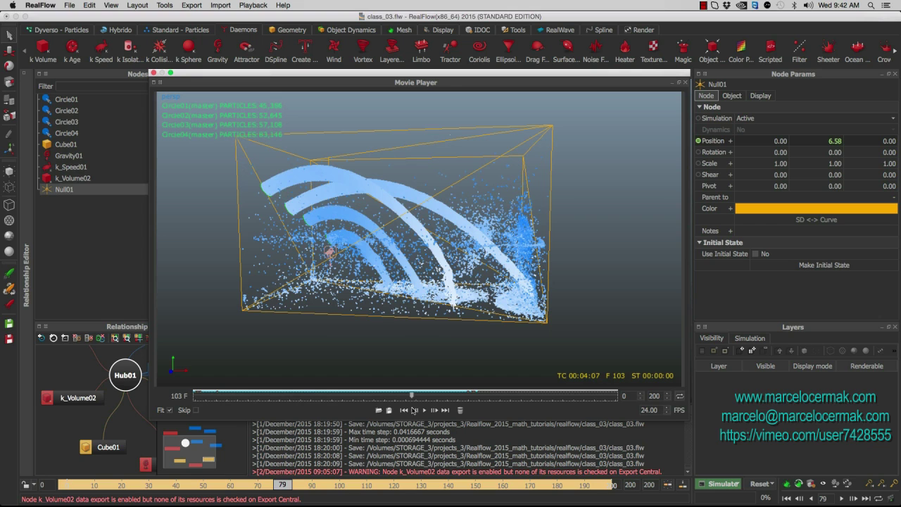
click(154, 74)
Open the Speed curve of the Circle01 emitter, examine its expression in an enlarged Curve Editor, and close it.
click(71, 100)
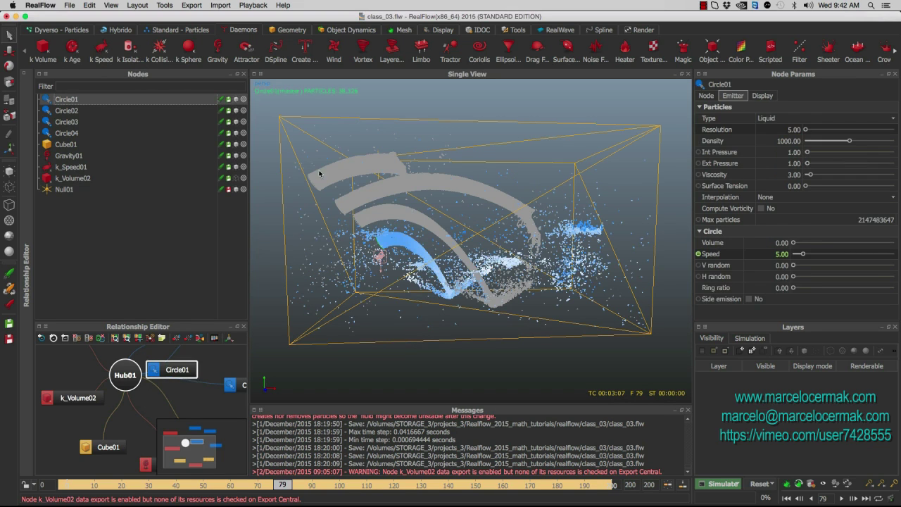
right_click(722, 259)
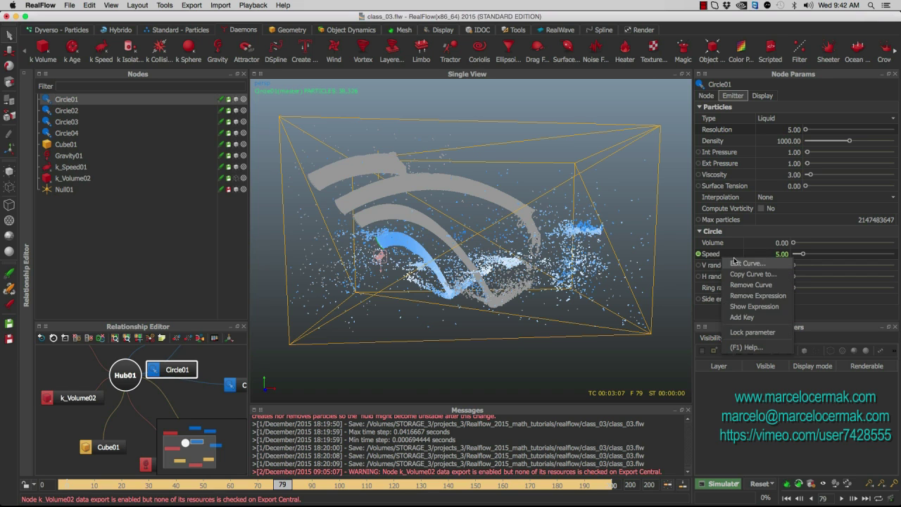
click(736, 263)
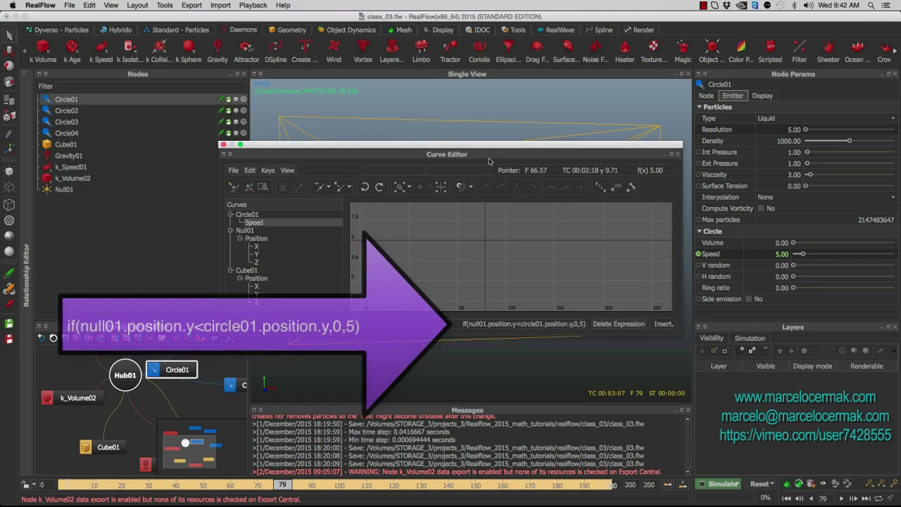
drag(476, 155, 450, 139)
drag(653, 322, 709, 356)
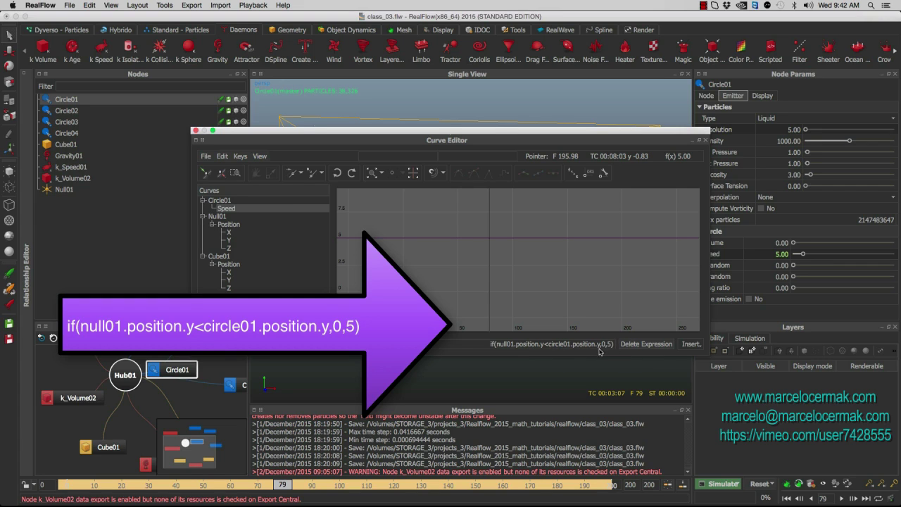
click(196, 131)
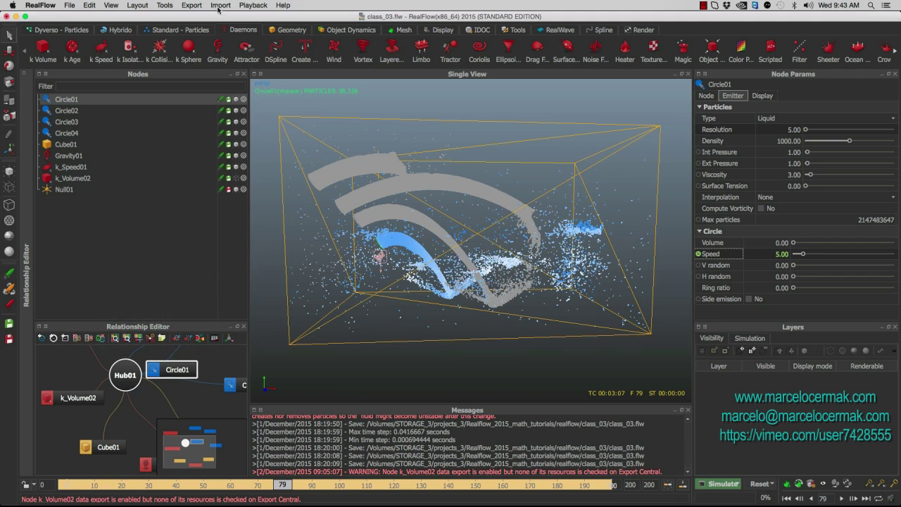
Open the last preview in an enlarged Movie Player, scrub back to frame 73, and close it.
click(255, 5)
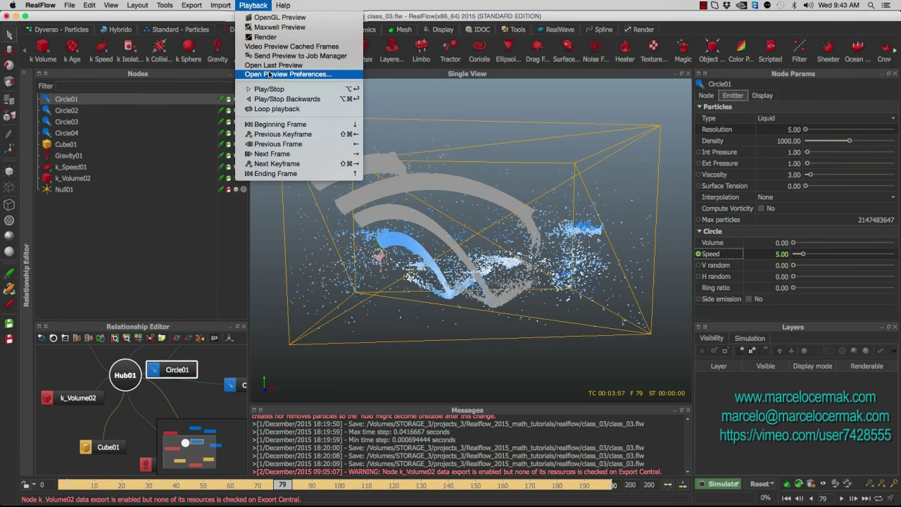
click(272, 66)
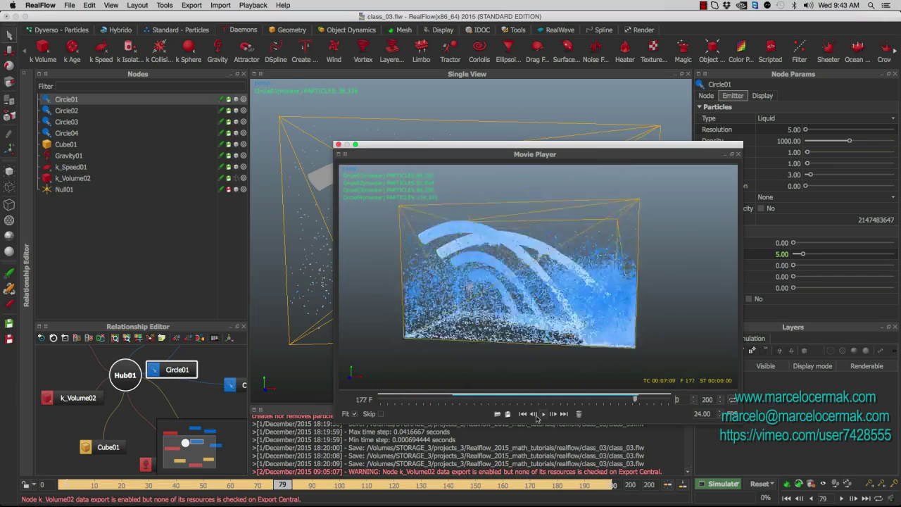
drag(430, 154, 300, 84)
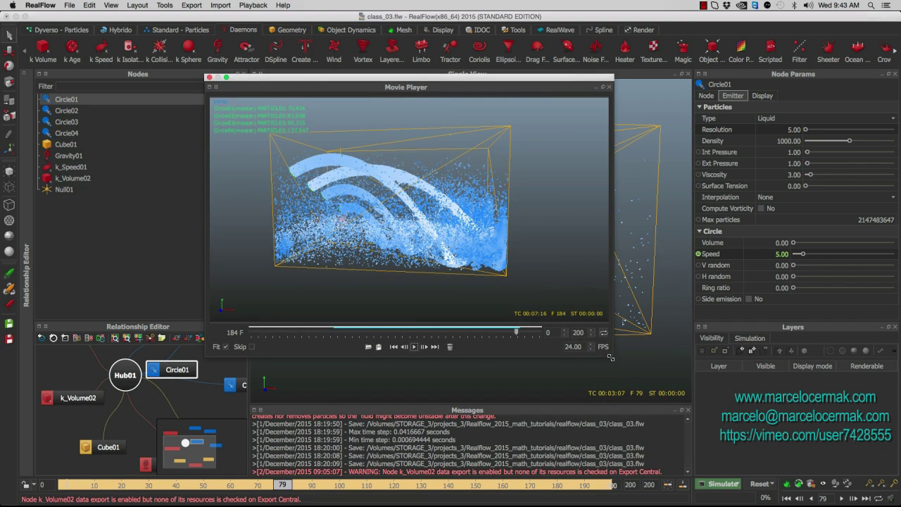
drag(609, 356, 664, 386)
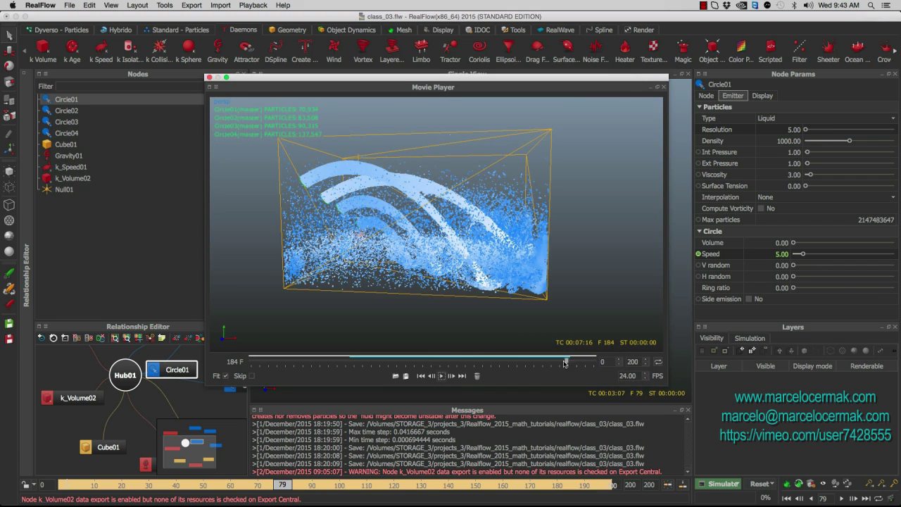
drag(566, 362, 344, 361)
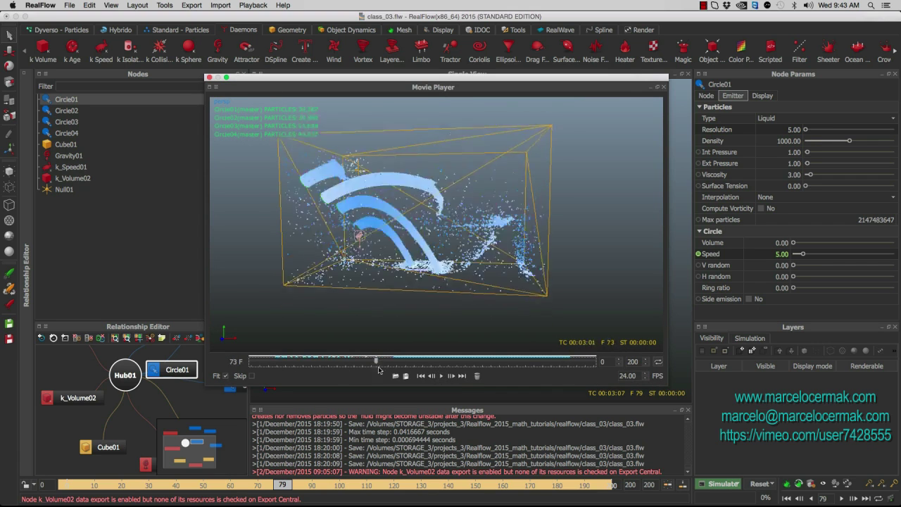
click(209, 77)
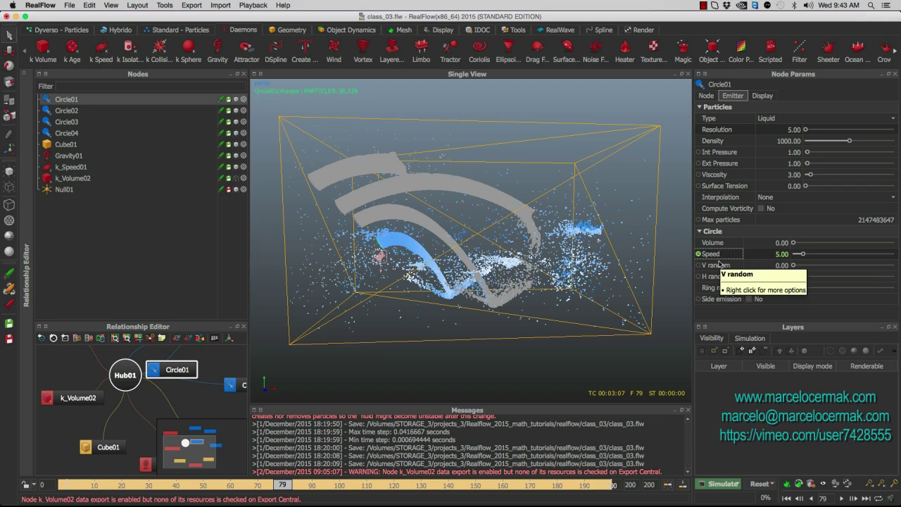
Go through the other nodes, open the Speed curve of the Circle02 emitter, examine its expression, and close the Curve Editor.
click(71, 114)
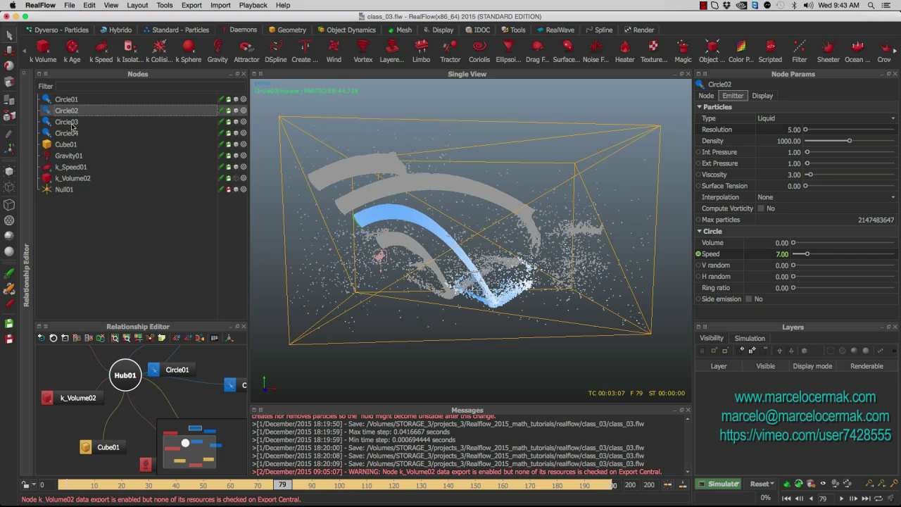
click(75, 122)
click(72, 135)
click(74, 146)
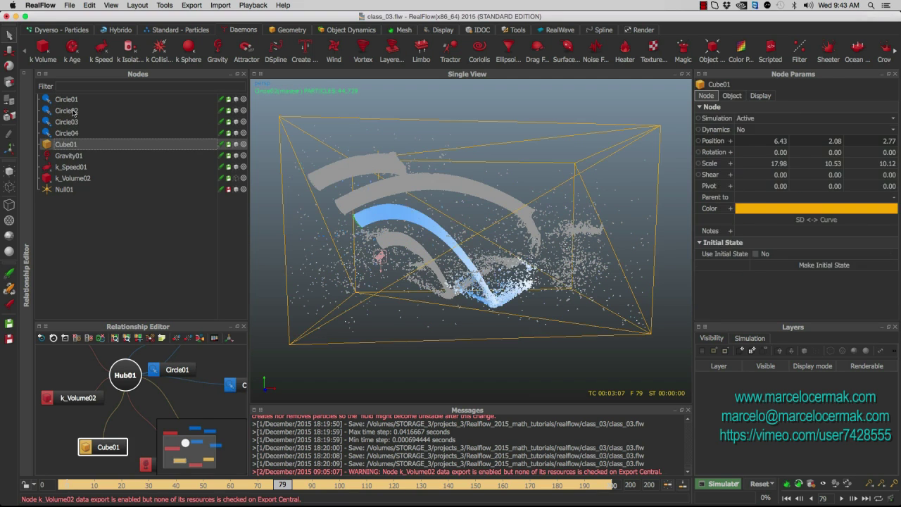
click(70, 110)
right_click(730, 255)
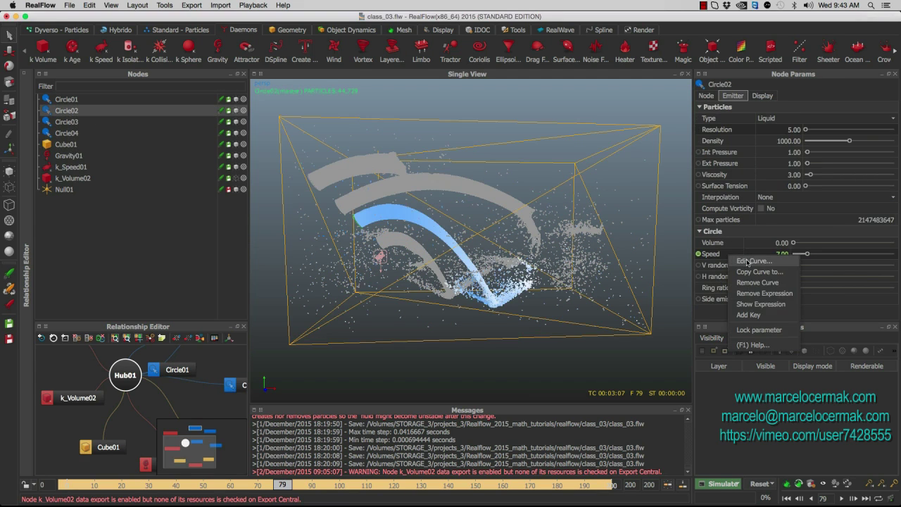
click(746, 260)
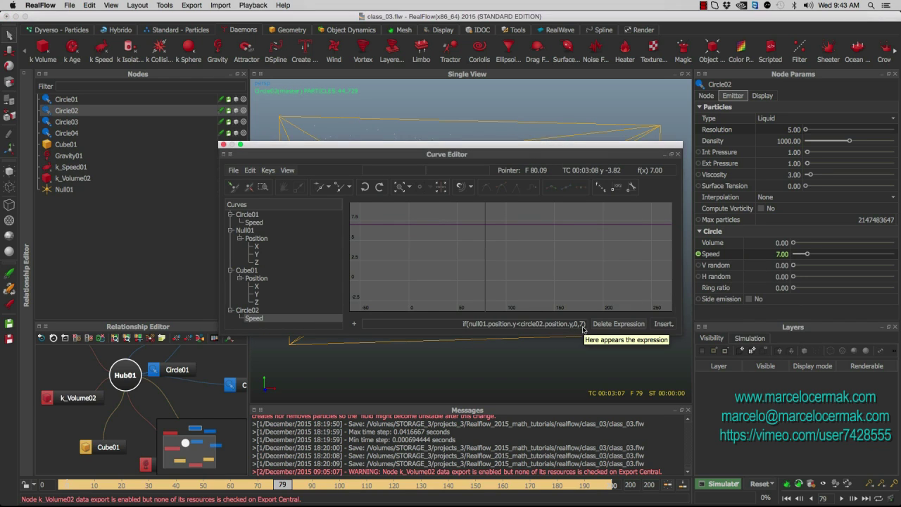
click(224, 144)
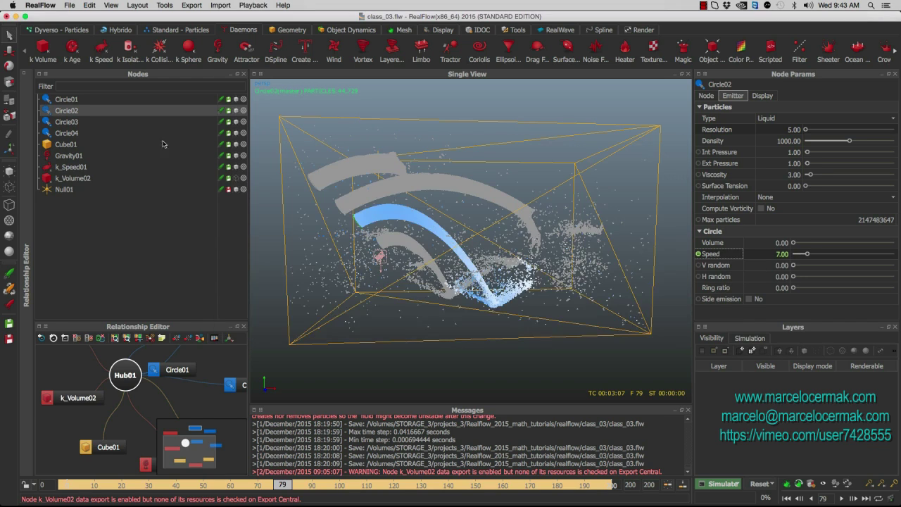
Check Circle03's speed, and open the Speed curve of the Circle04 emitter to examine its expression.
click(78, 125)
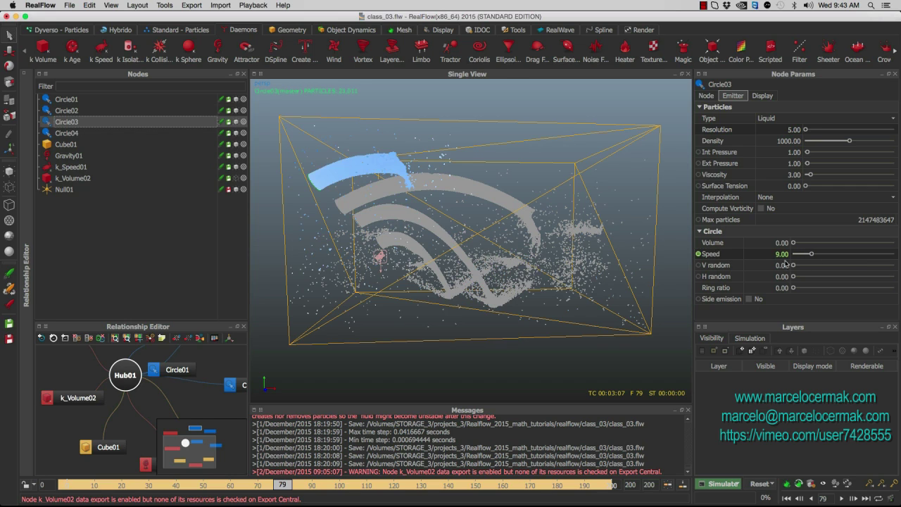
click(71, 133)
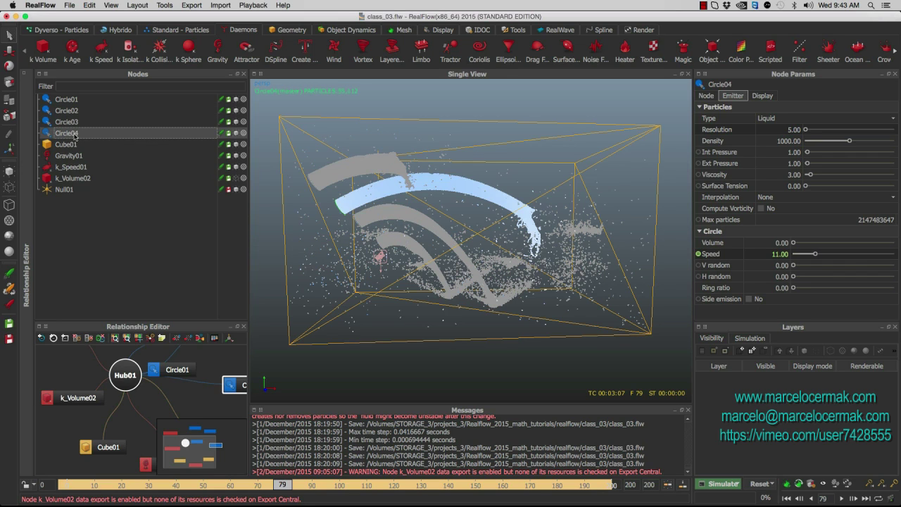
right_click(723, 253)
click(739, 262)
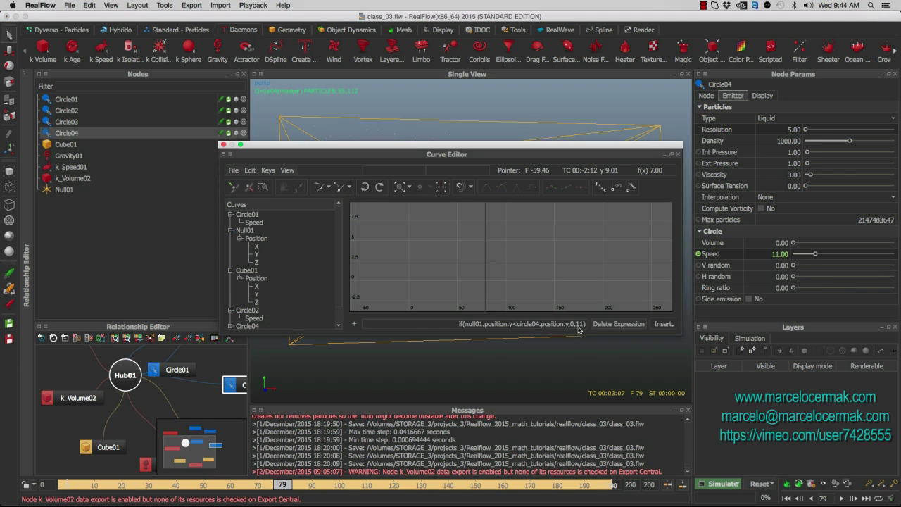
Change Circle04's Speed expression to if(null01.position.y<circle04.position.y,0,rnd(5)).
double_click(579, 324)
text(rnd)
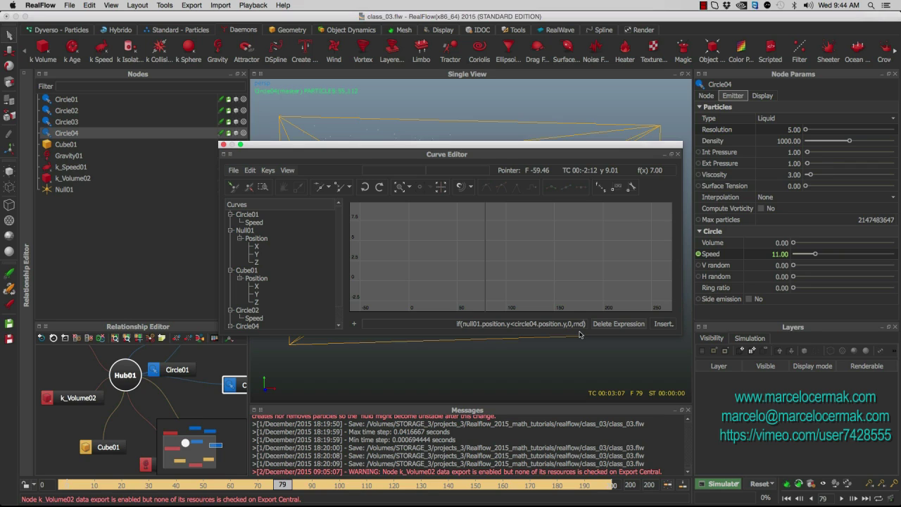
text(()
text())
text(5)
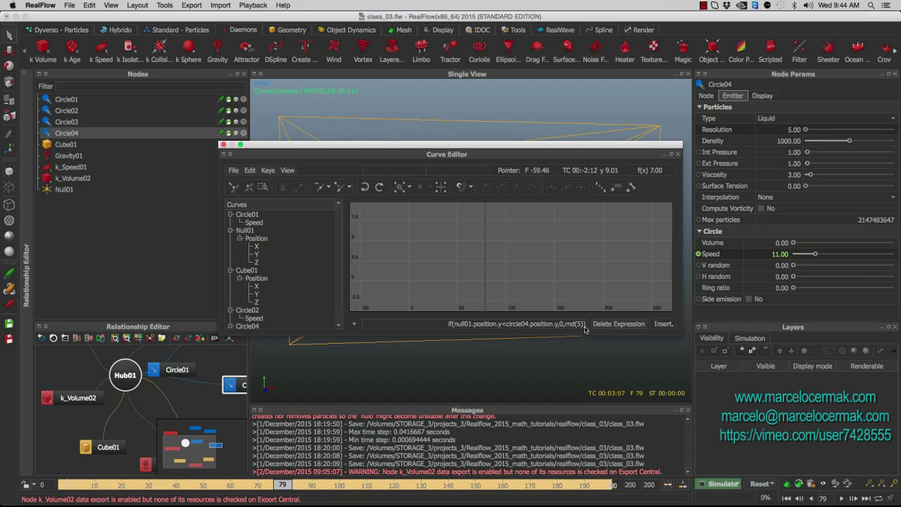
Look through the insertable function categories, locate rnd among the unary functions, and return to the expression without inserting anything.
click(666, 325)
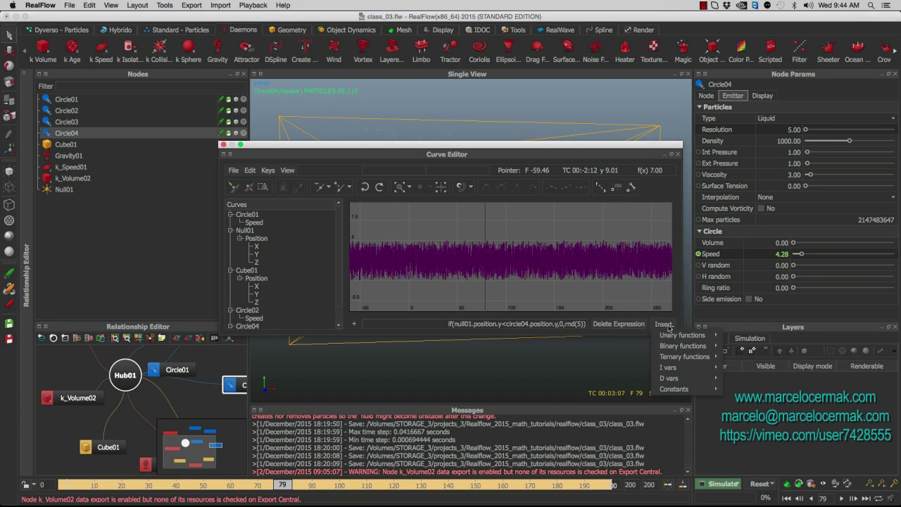
mouse_move(710, 363)
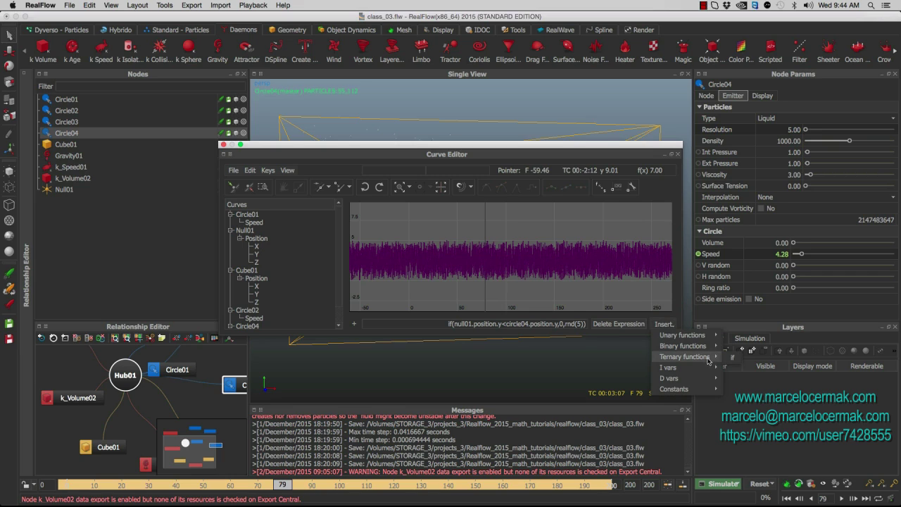
mouse_move(707, 341)
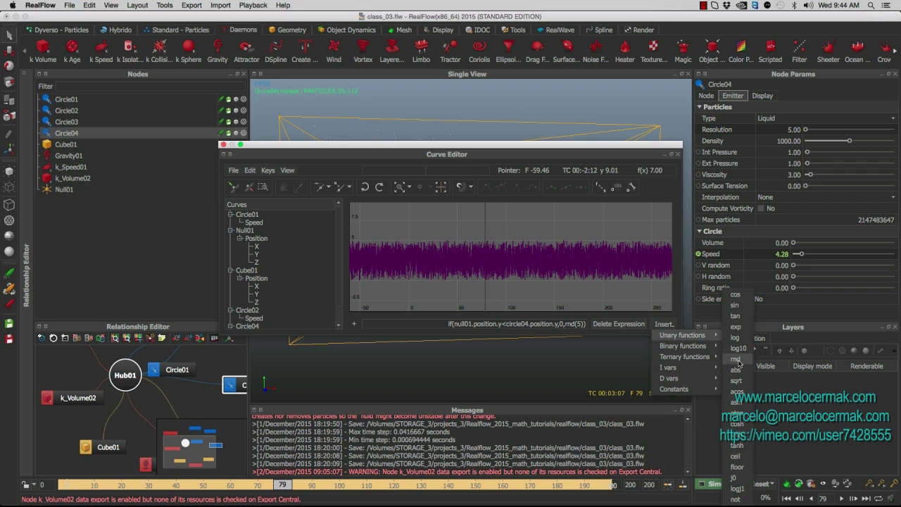
click(581, 330)
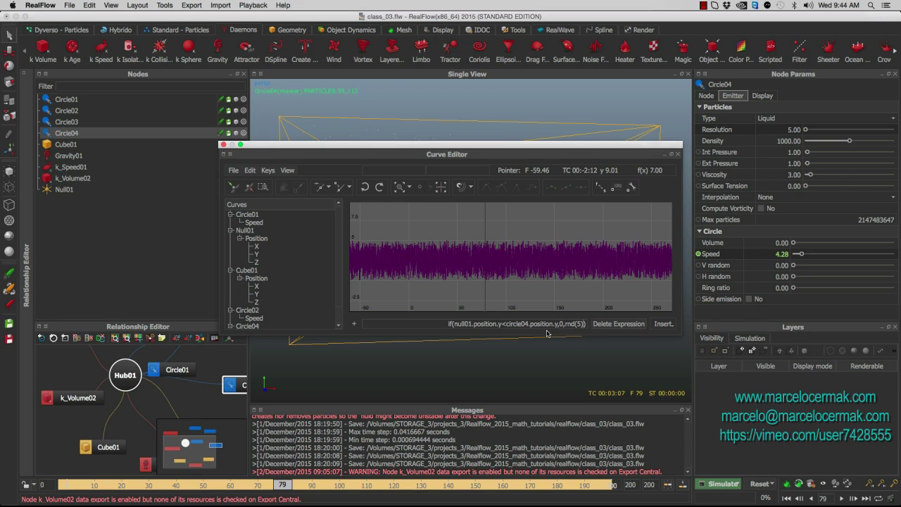
Replace rnd(5) with 11 in Circle04's Speed expression, check the curve, and close the Curve Editor.
key(BackSpace)
key(BackSpace)
key(BackSpace)
key(BackSpace)
key(BackSpace)
key(BackSpace)
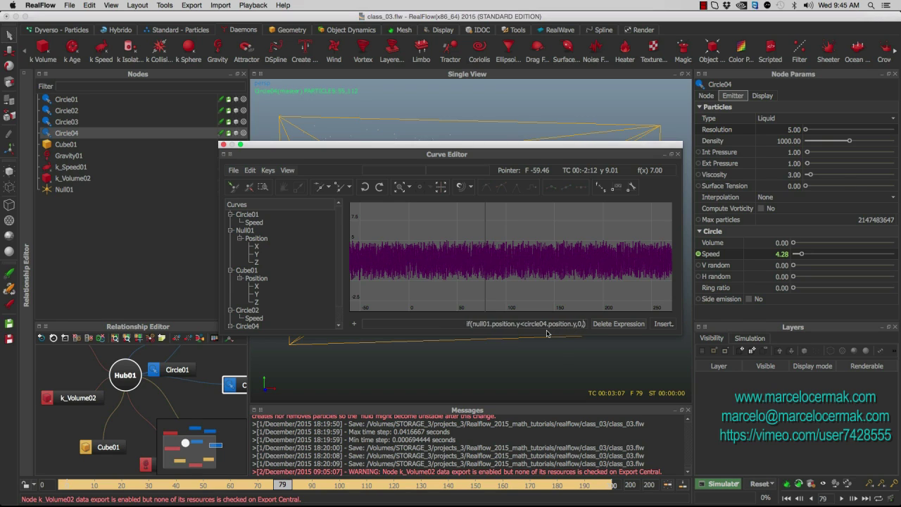
text(11)
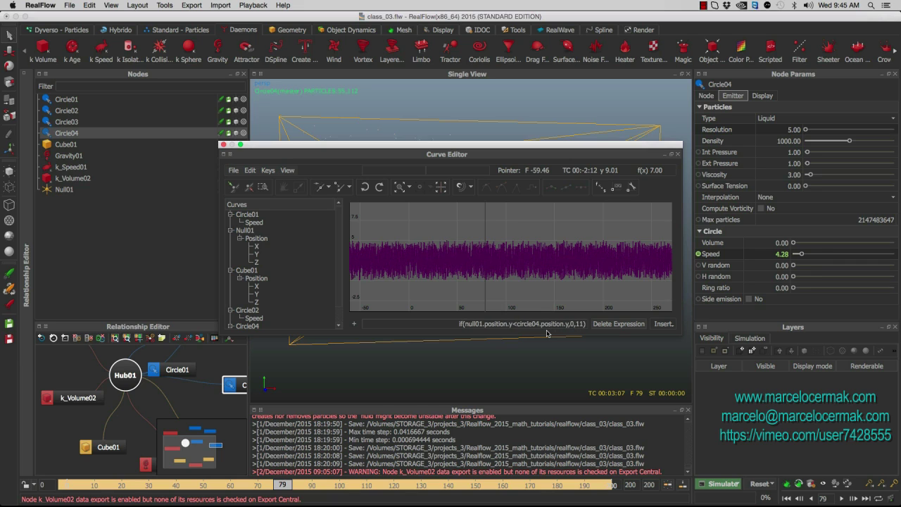
key(Return)
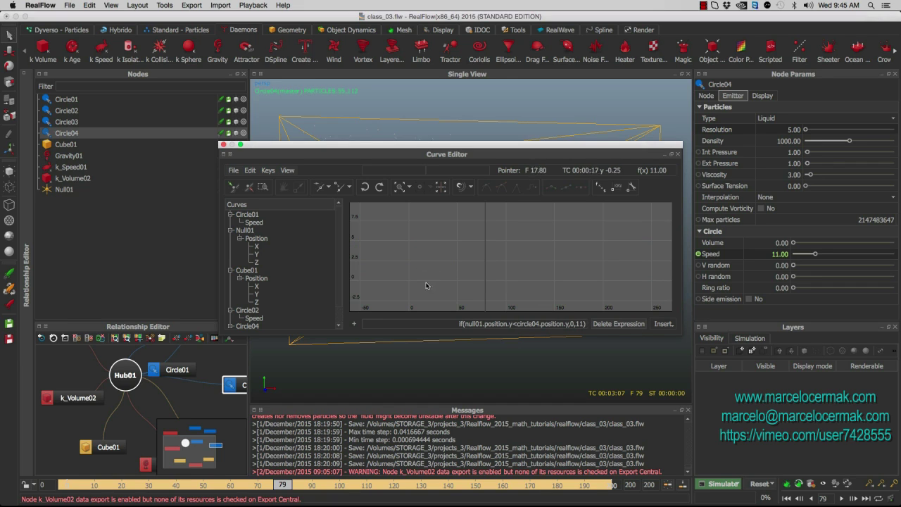
scroll(479, 257, down, 3)
scroll(496, 260, up, 2)
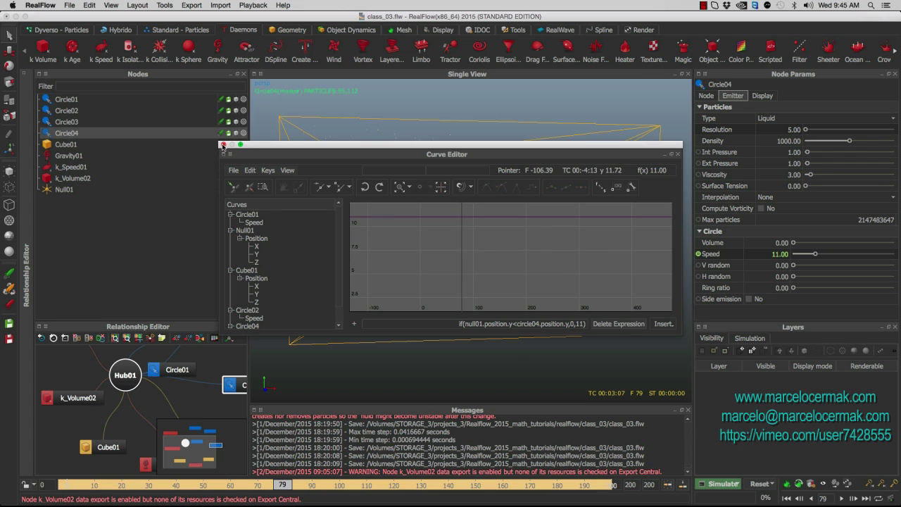
click(222, 144)
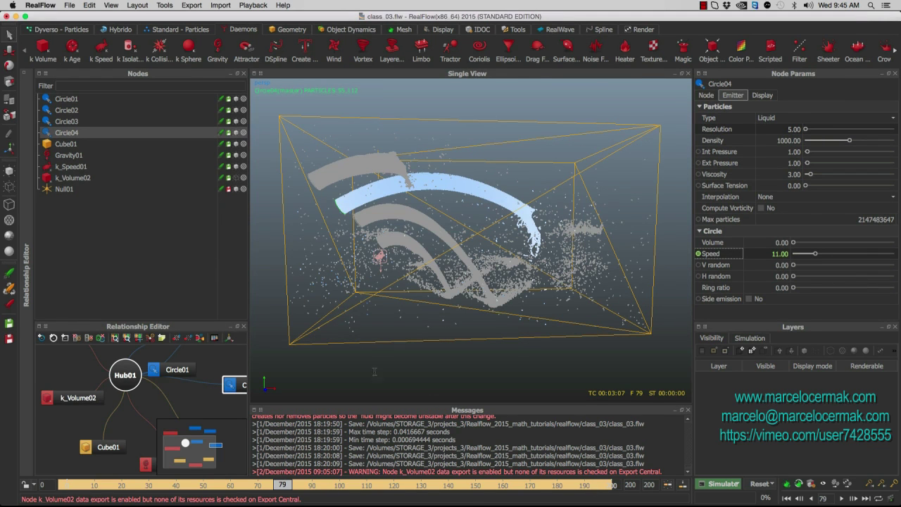
Select all four circle emitters, scrub the timeline to frame 66, and inspect the particle streams from other angles.
alt+drag(499, 281, 556, 315)
shift+click(78, 102)
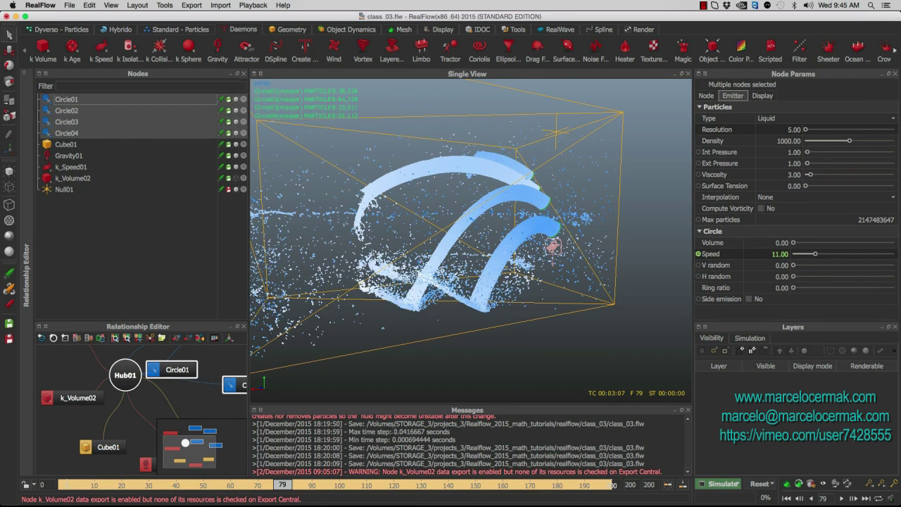
mouse_move(259, 487)
mouse_down()
mouse_move(90, 491)
mouse_move(255, 490)
mouse_up()
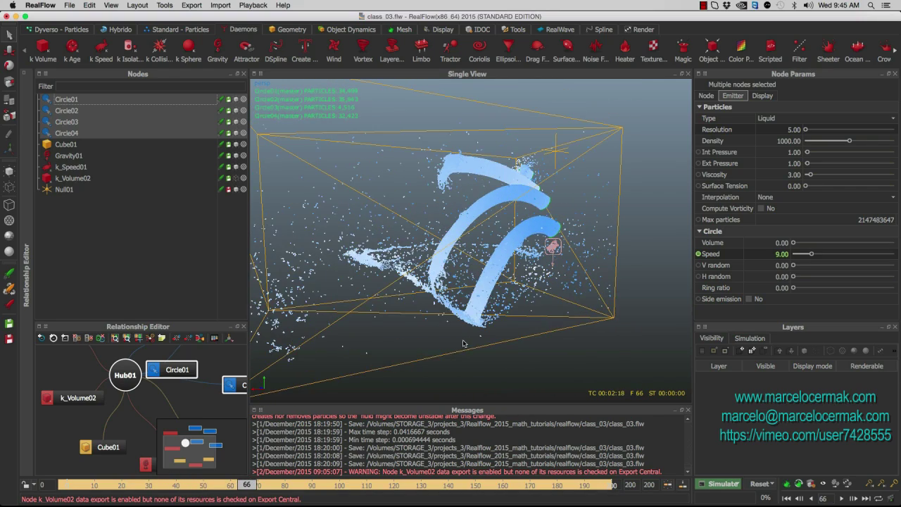
alt+drag(463, 344, 569, 339)
alt+right_drag(568, 338, 526, 330)
alt+drag(492, 339, 490, 348)
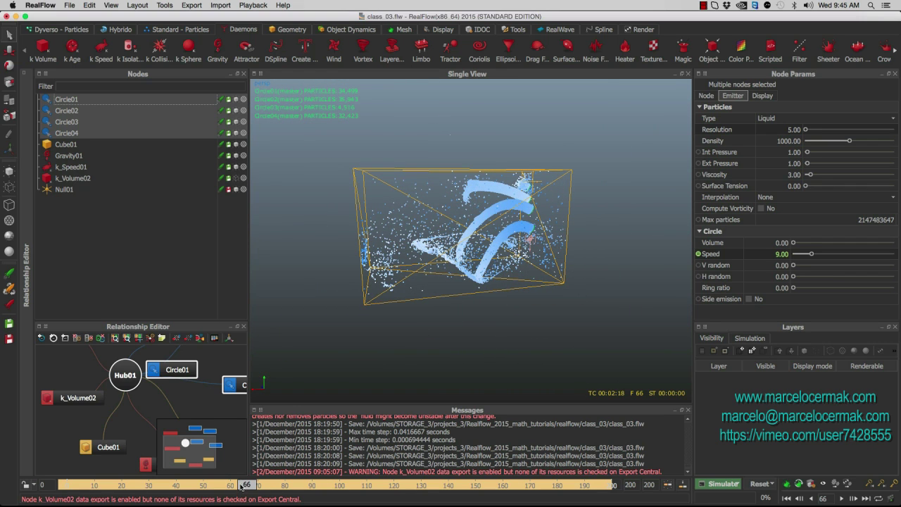
Scrub the simulation through frames 80, 98 and 114 to frame 170 to watch the four streams fill the cube.
mouse_move(240, 486)
mouse_down()
mouse_move(211, 484)
mouse_move(287, 484)
mouse_move(184, 493)
mouse_move(283, 493)
mouse_up()
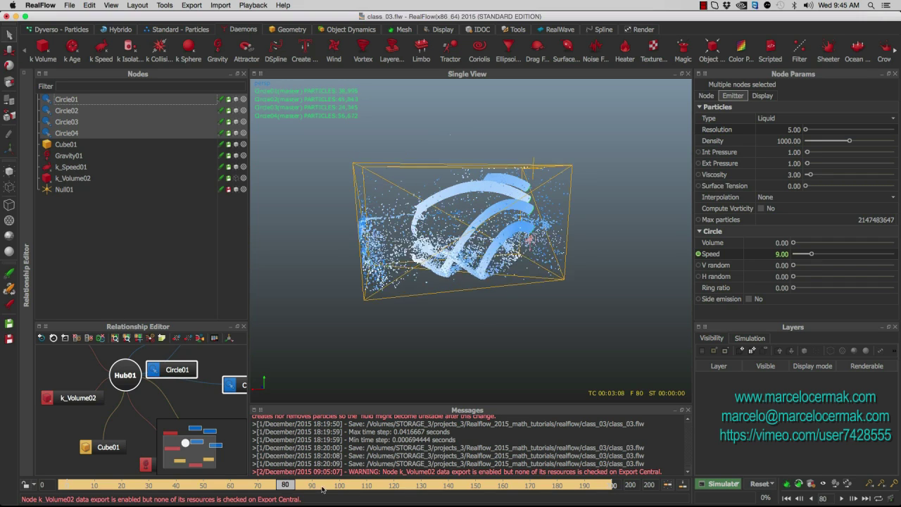
mouse_move(332, 484)
mouse_down()
mouse_move(119, 487)
mouse_move(334, 484)
mouse_up()
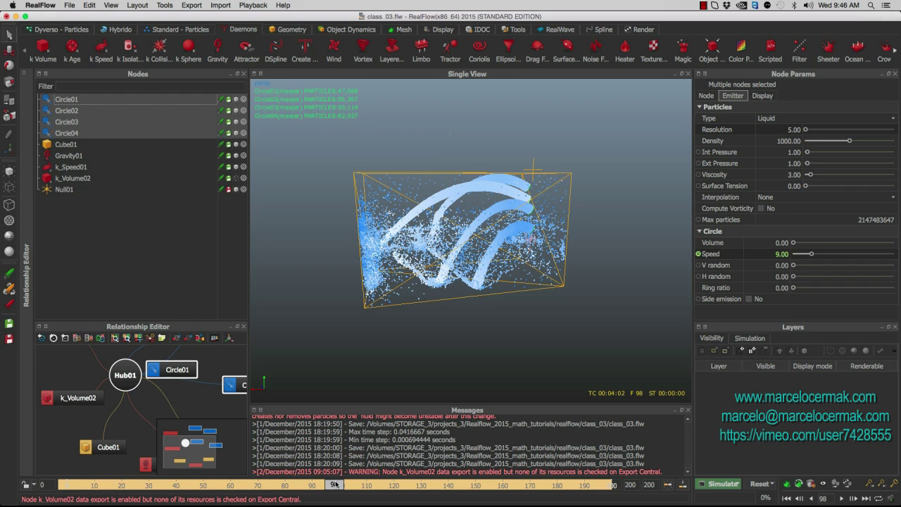
drag(343, 487, 377, 486)
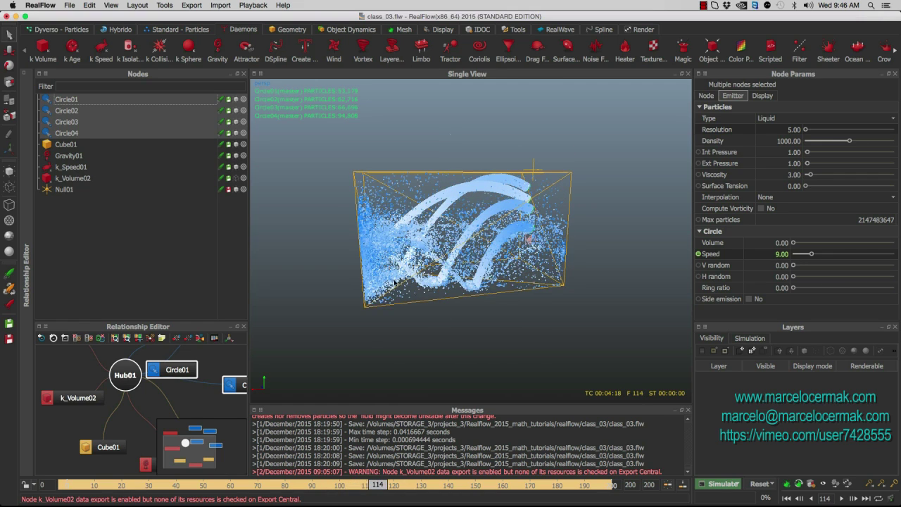
alt+drag(389, 281, 482, 282)
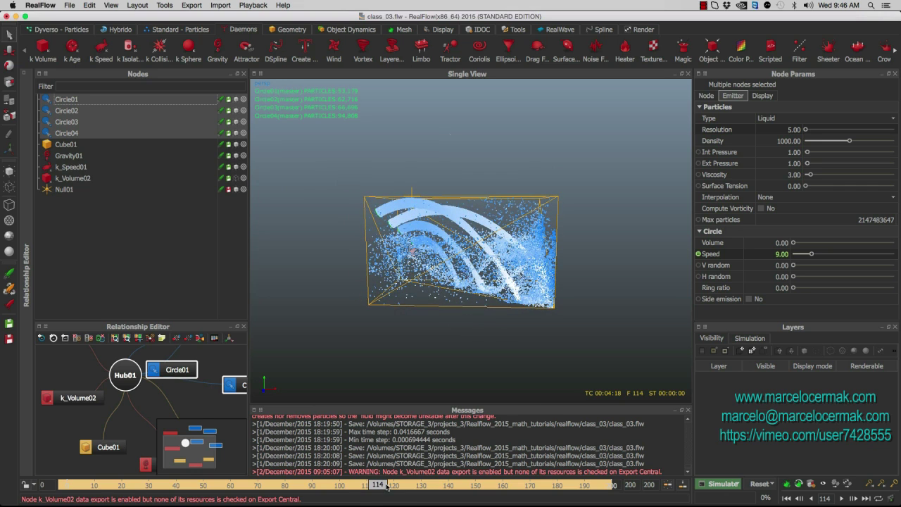
drag(378, 486, 530, 487)
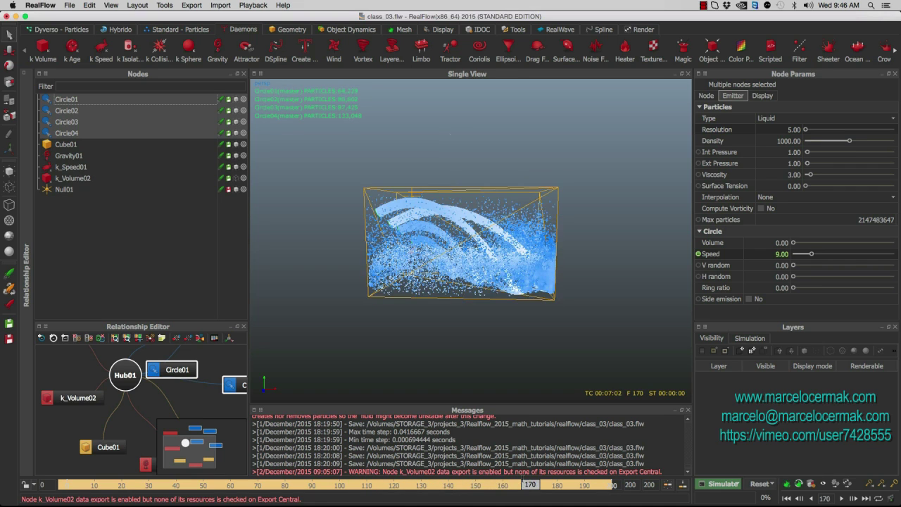
Open Cube01's Position curves and give the Z curve the expression cos(t*10)+2.
click(73, 144)
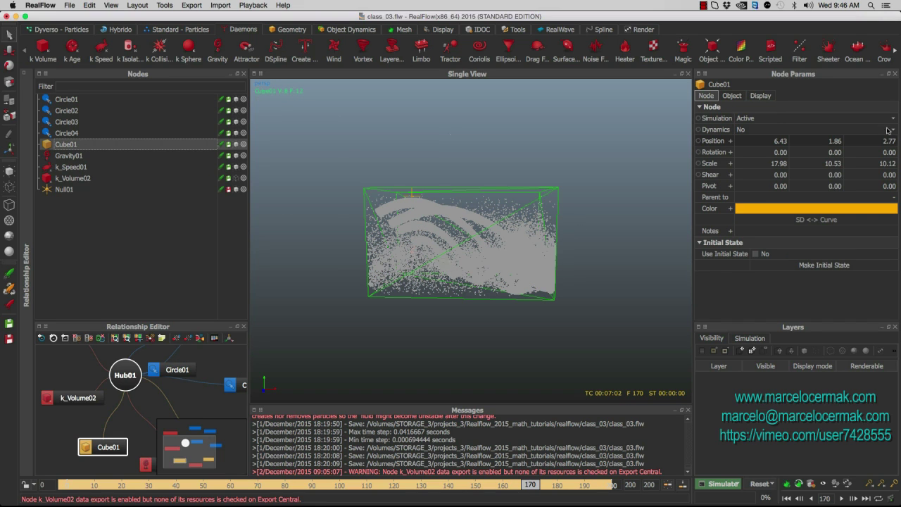
right_click(711, 143)
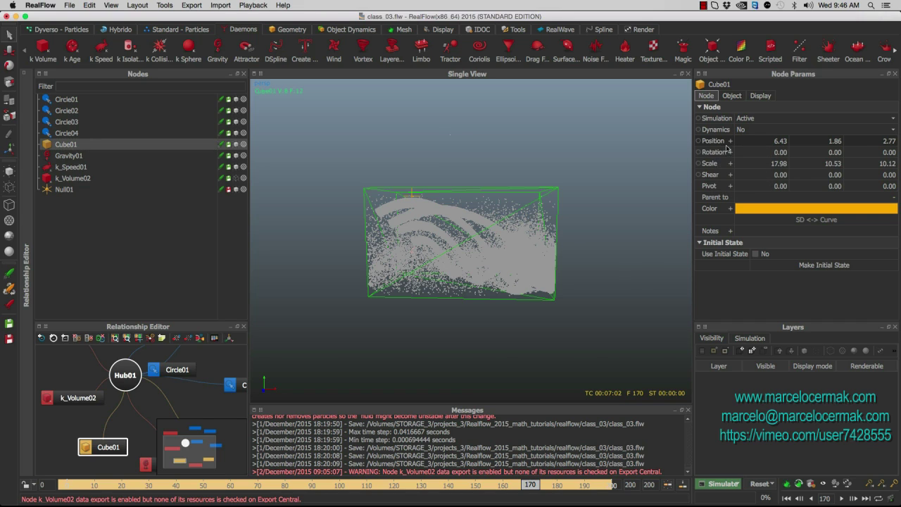
click(732, 148)
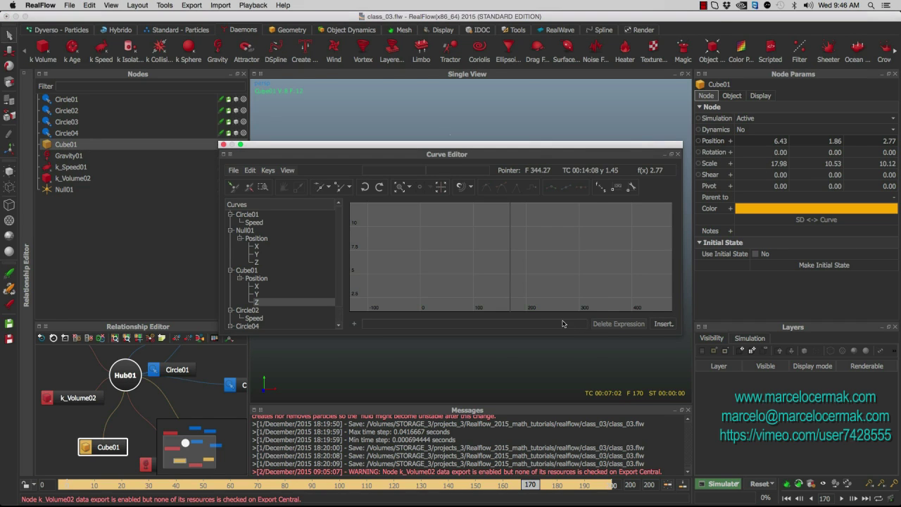
text(if)
text(+10)
key(Return)
key(Left)
key(Left)
key(BackSpace)
text(*)
key(Return)
text(+2)
key(Return)
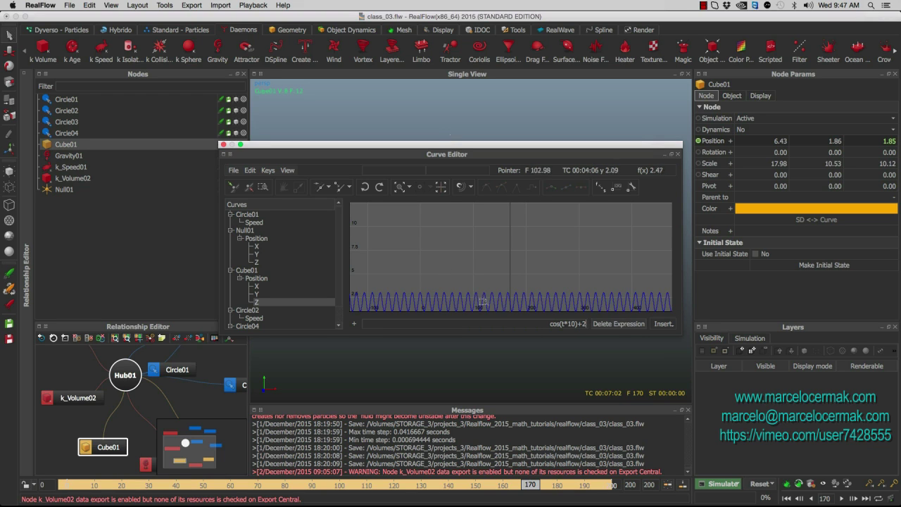
scroll(493, 293, down, 3)
scroll(502, 295, down, 2)
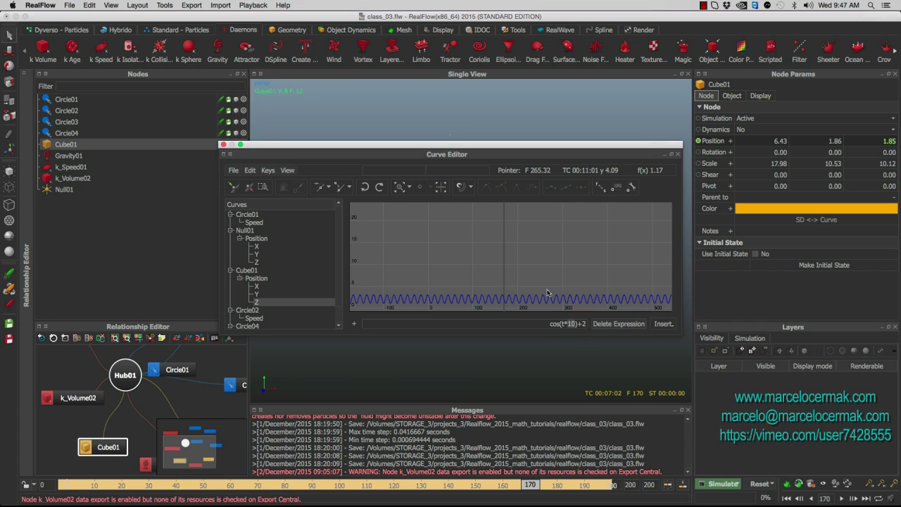
Try an offset of 20 in Cube01's Position Z expression, then delete the expression and close the Curve Editor.
click(585, 325)
text(0)
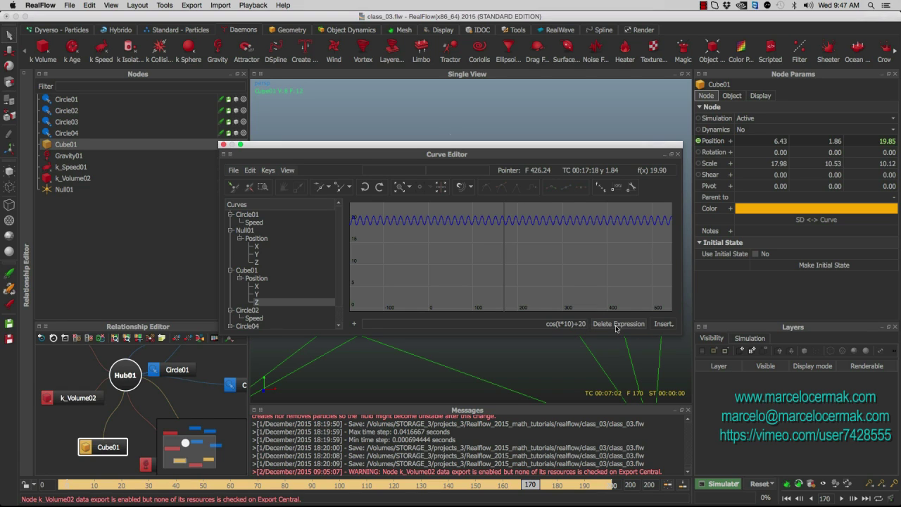
click(616, 325)
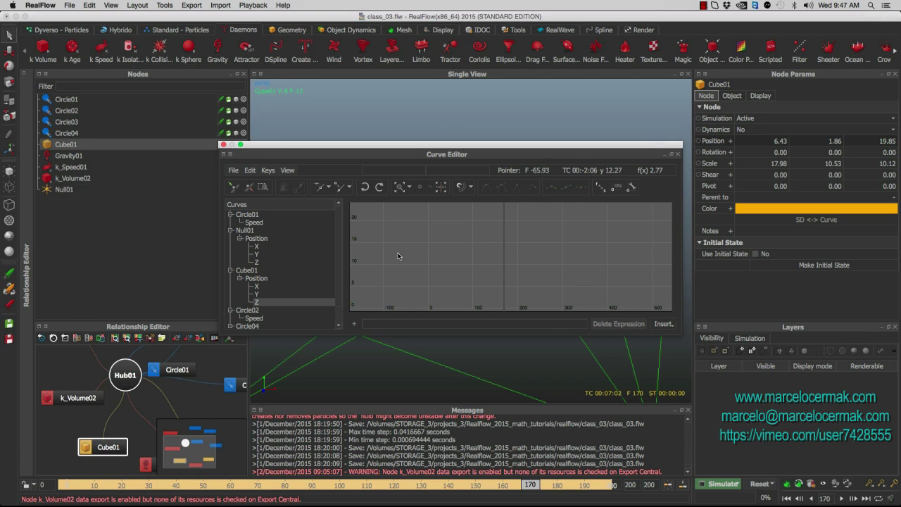
click(223, 144)
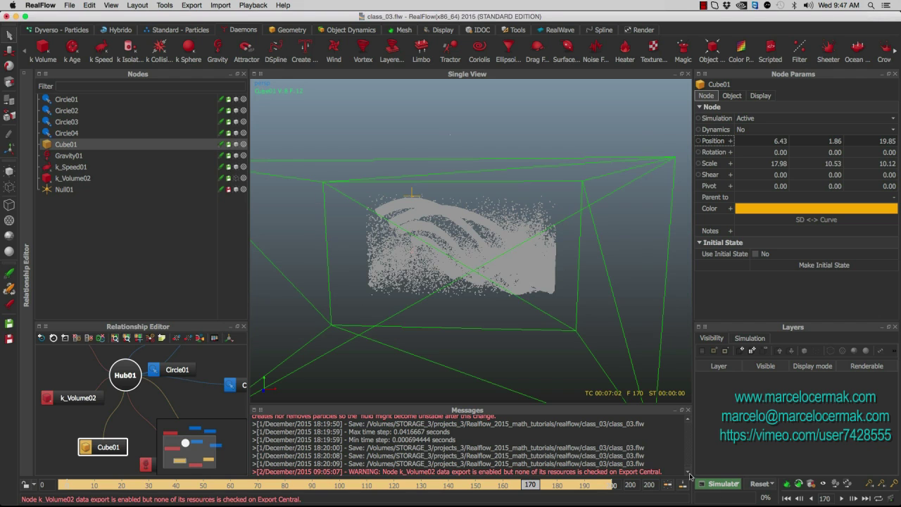
Scrub the timeline to frame 189 and select all four circle emitters to inspect their particle streams inside the cube.
drag(544, 484, 580, 485)
click(69, 101)
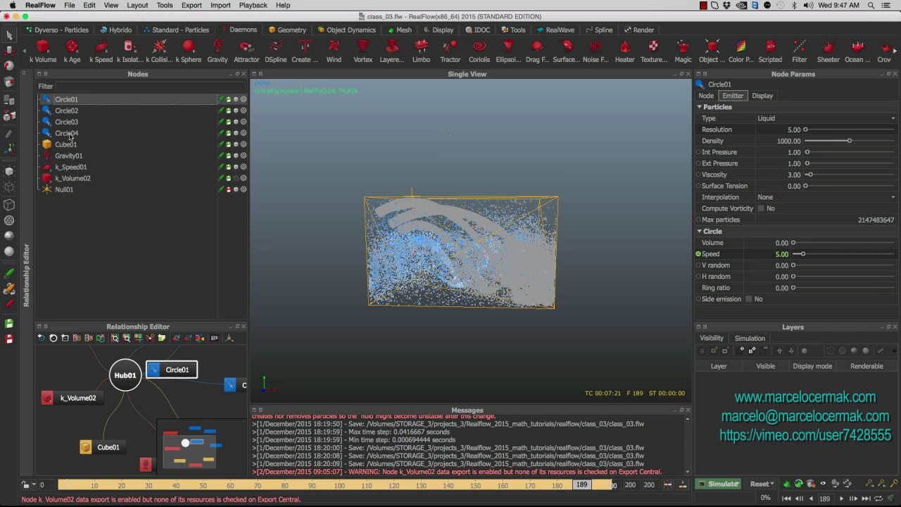
shift+click(68, 133)
mouse_move(383, 285)
alt+mouse_down()
mouse_move(412, 290)
mouse_move(383, 295)
alt+mouse_up()
scroll(394, 285, up, 3)
scroll(392, 285, down, 1)
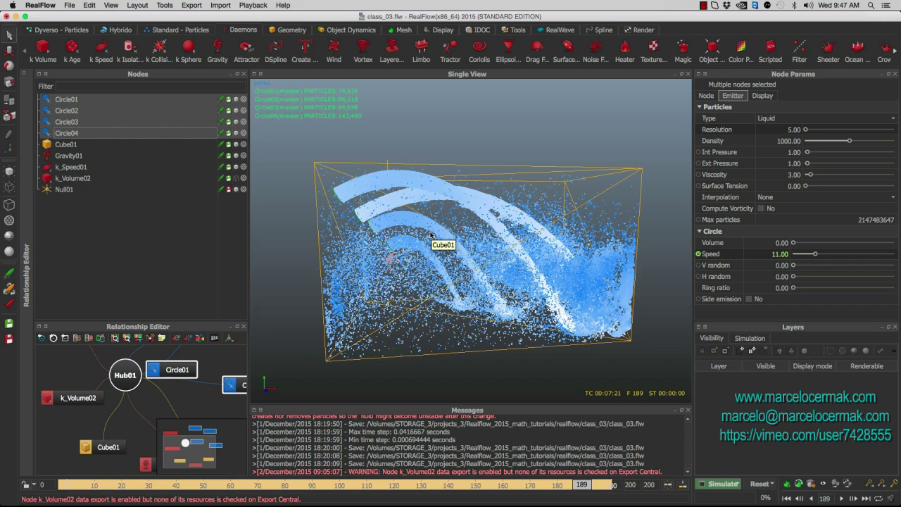
Open the Simulation Flow window and enlarge it to show both node chains of the expression graph.
key(F8)
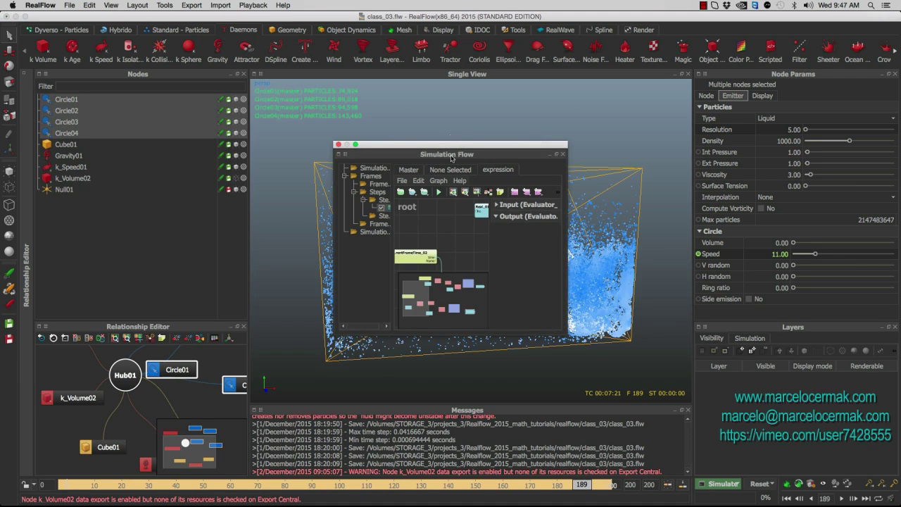
drag(455, 150, 350, 74)
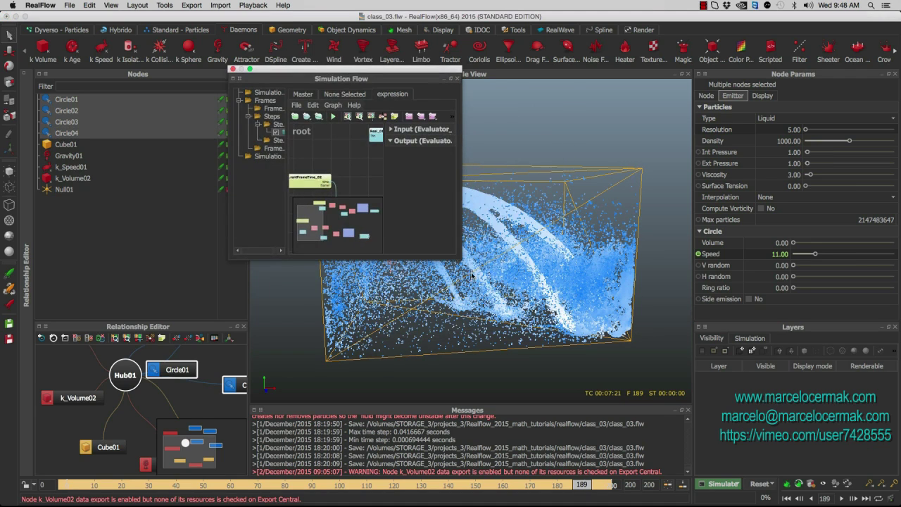
drag(458, 259, 775, 370)
scroll(535, 296, down, 2)
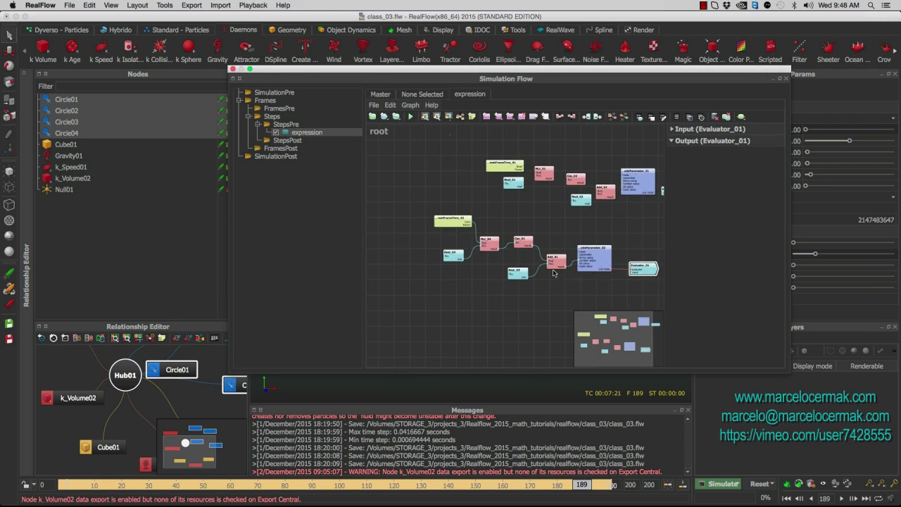
scroll(537, 304, up, 2)
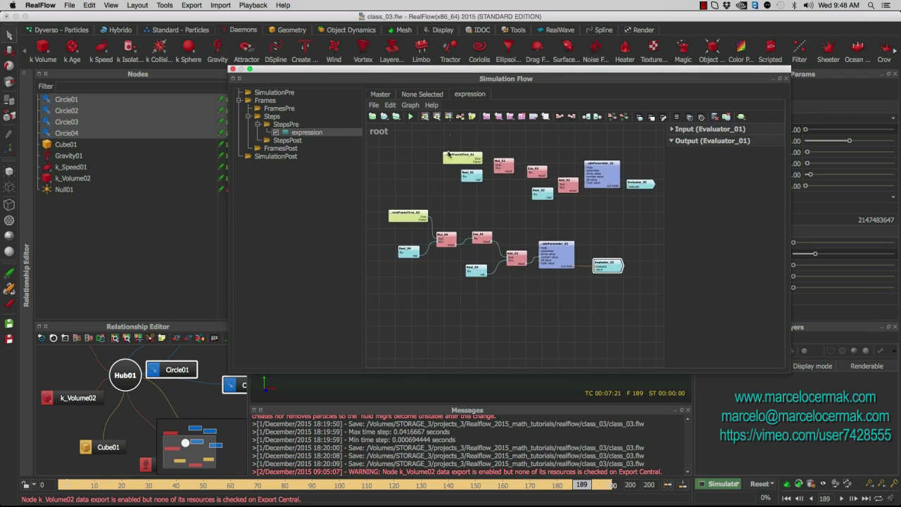
Delete the unconnected upper node chain from the expression graph, including its frame-time node and evaluator.
drag(426, 131, 664, 222)
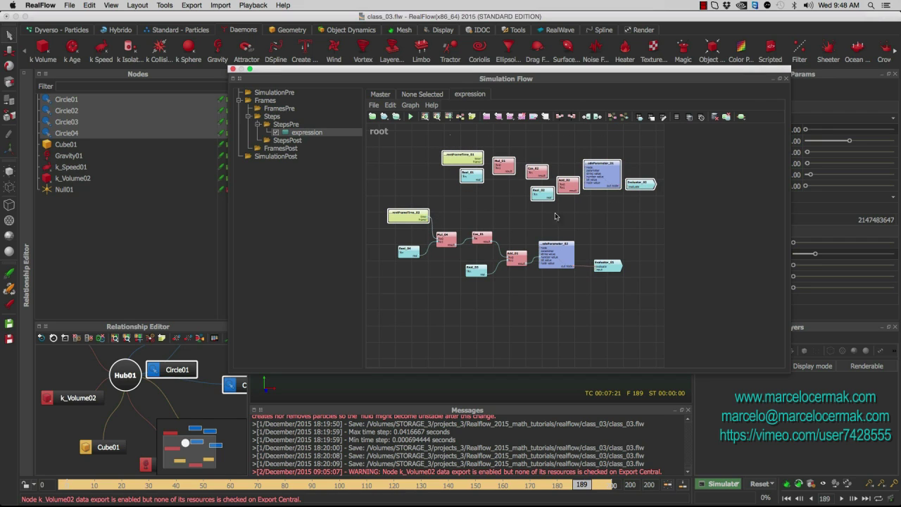
click(487, 218)
drag(436, 145, 667, 205)
key(Delete)
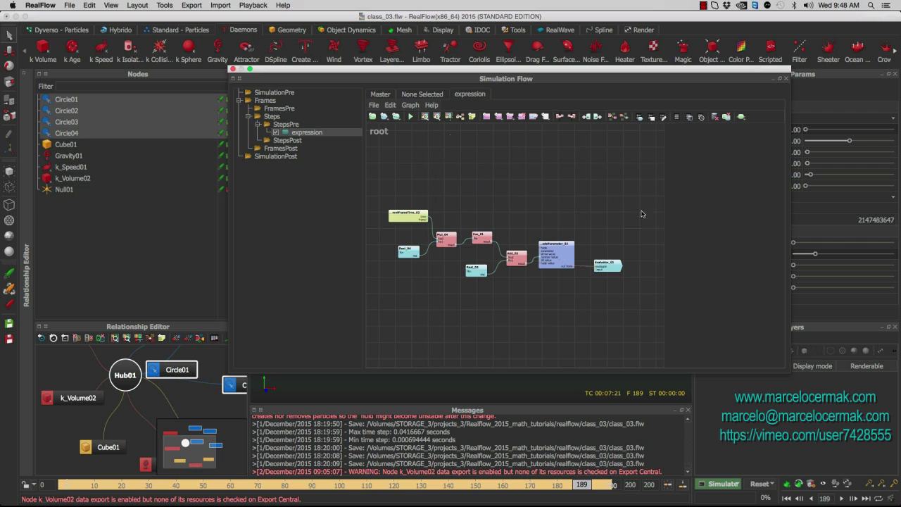
Add an embedded graph named expression under FramesPre and move it to StepsPre.
click(286, 125)
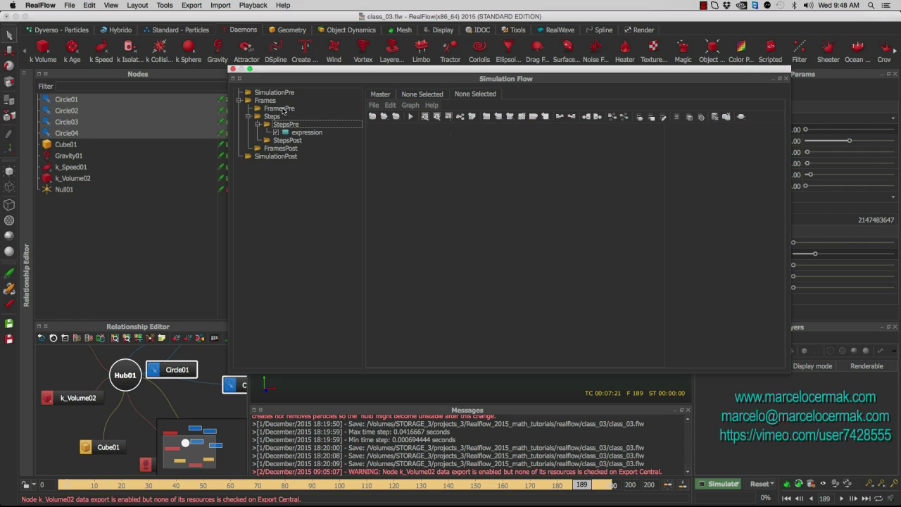
right_click(283, 110)
click(304, 115)
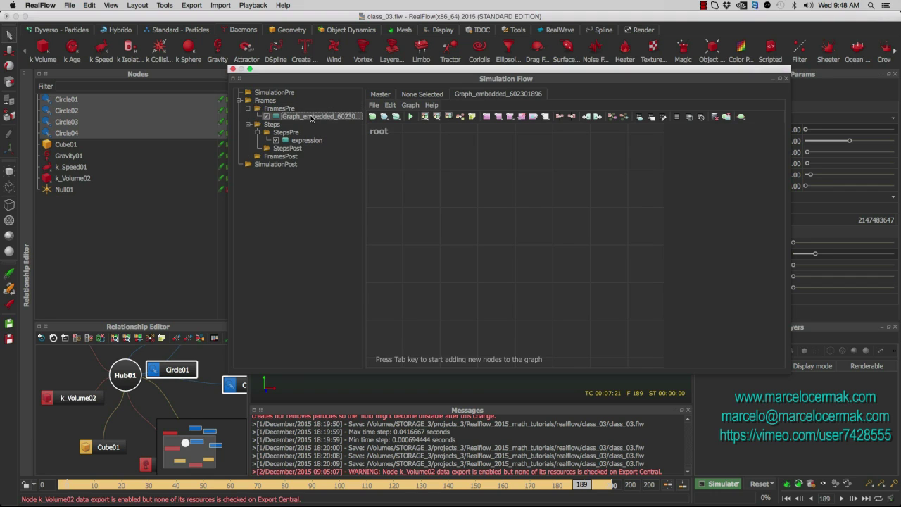
right_click(311, 118)
click(353, 185)
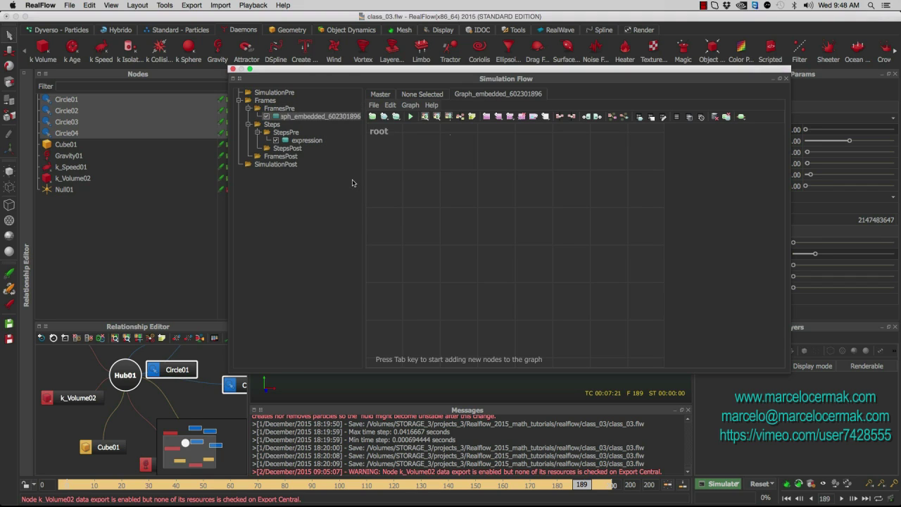
text(expression)
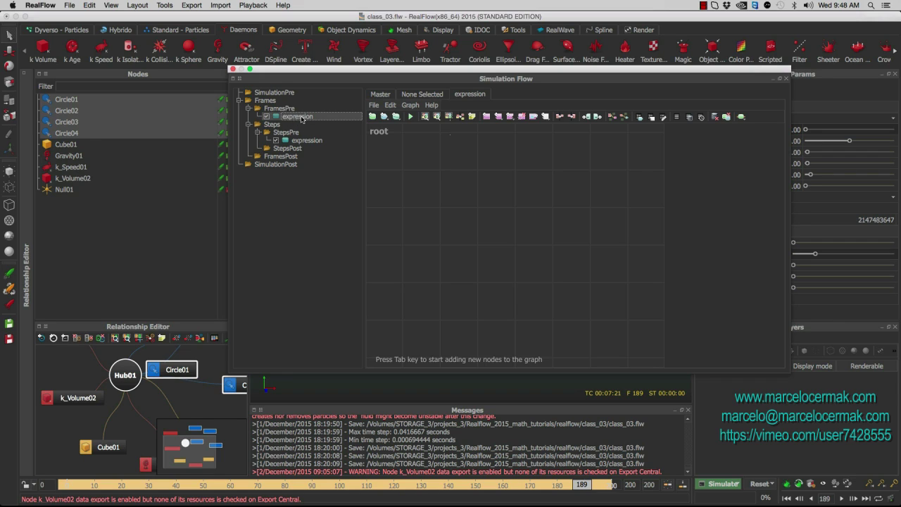
drag(311, 71, 301, 167)
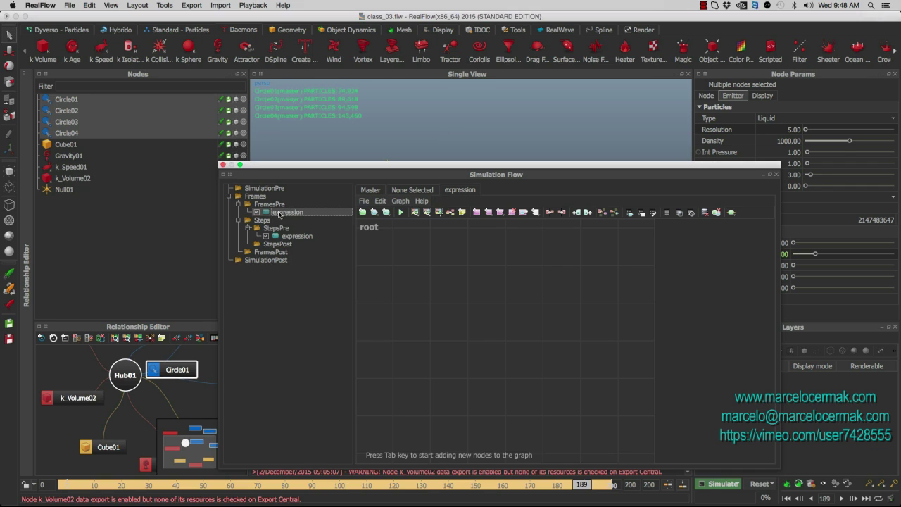
drag(278, 215, 282, 235)
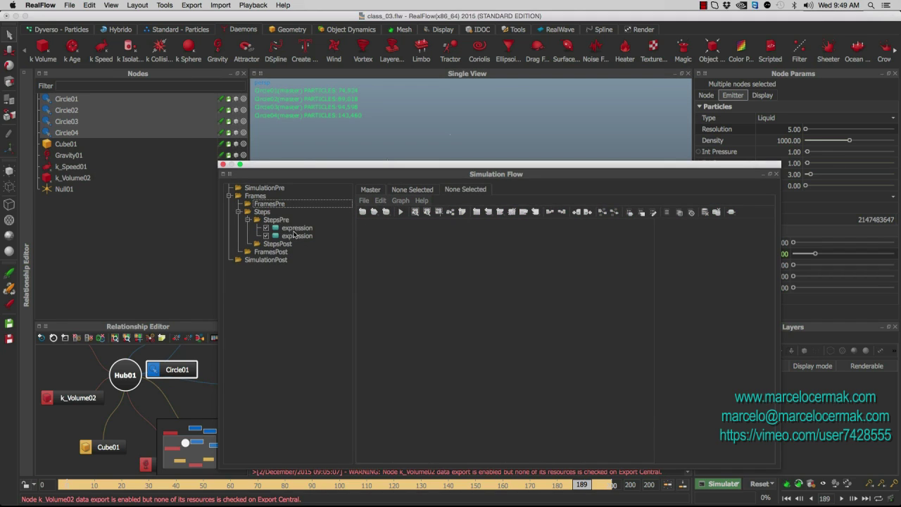
click(294, 229)
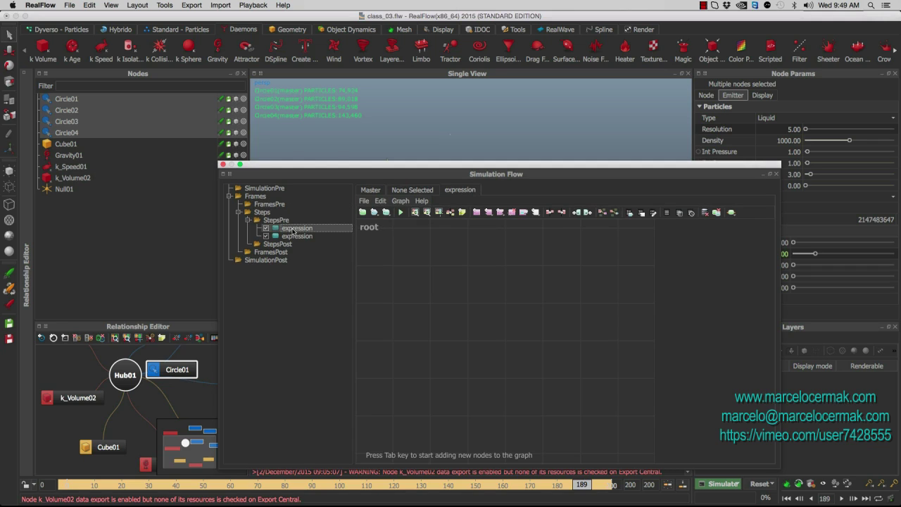
key(Delete)
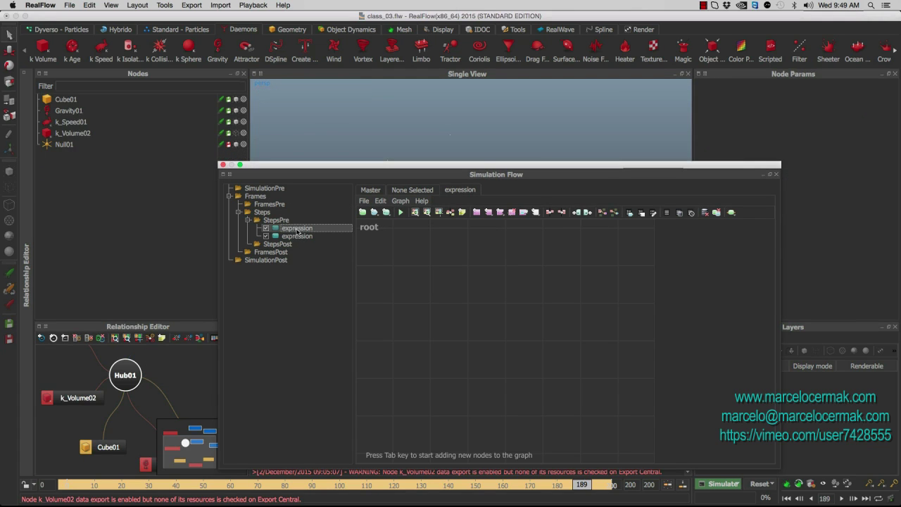
key(ctrl+z)
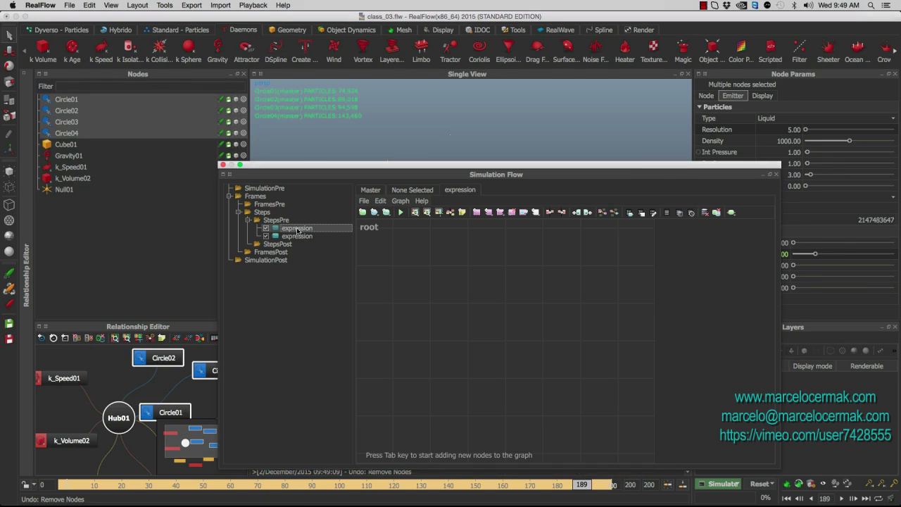
Remove the empty upper expression graph from StepsPre.
drag(304, 170, 285, 169)
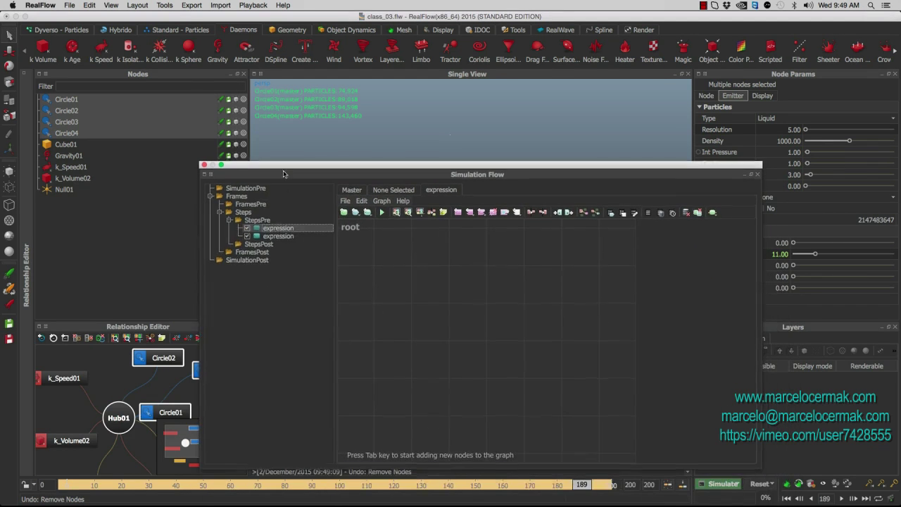
right_click(292, 227)
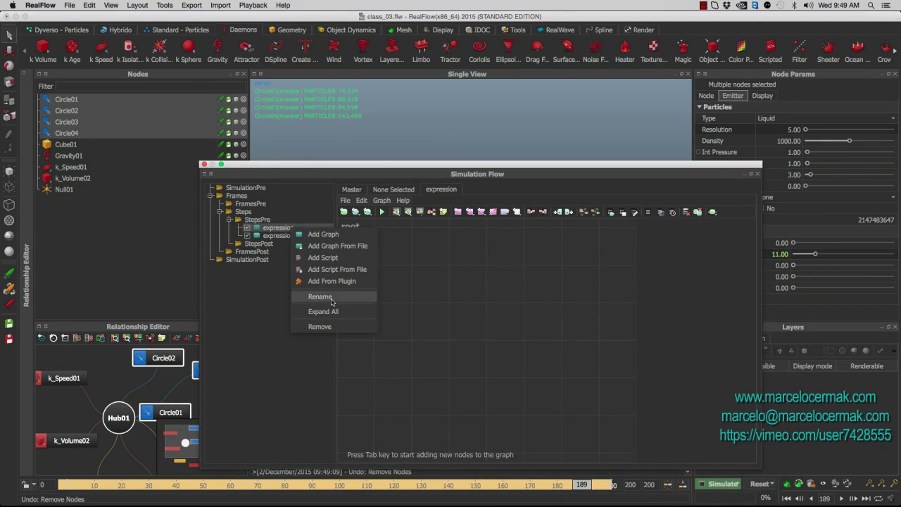
click(320, 327)
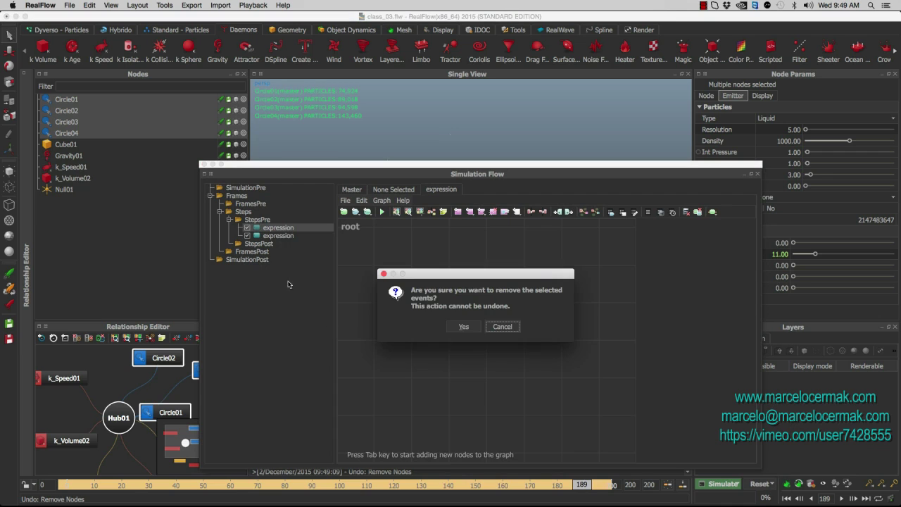
click(463, 327)
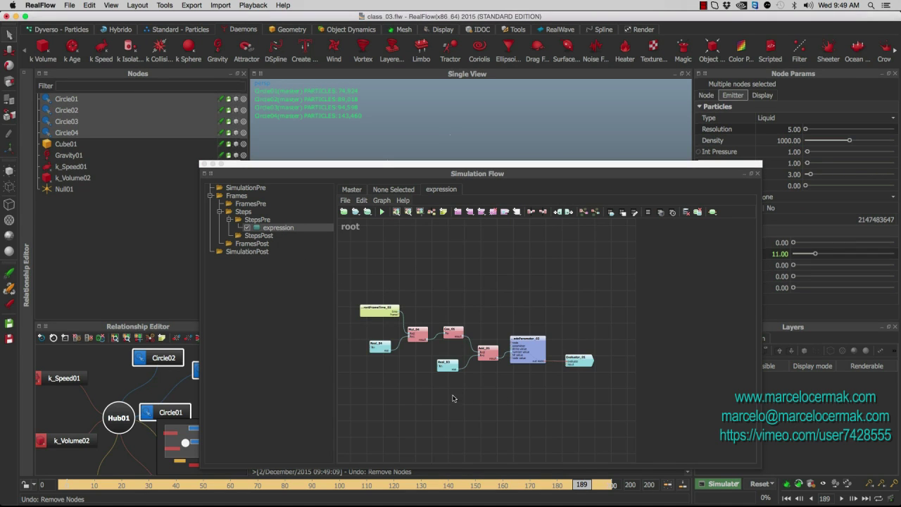
Enlarge the Simulation Flow window and add a GetCurrentFrameTime node above the existing node chain.
drag(476, 166, 408, 60)
drag(693, 360, 817, 439)
key(f)
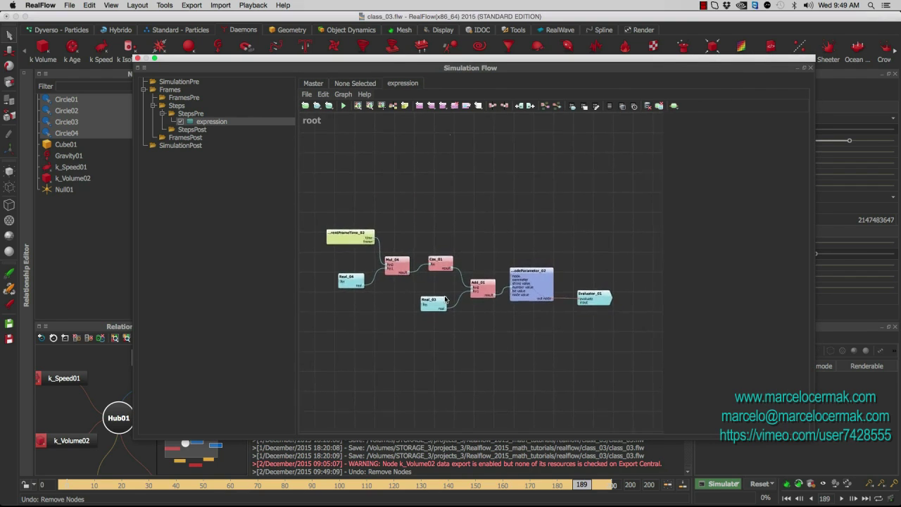
middle_drag(378, 312, 404, 285)
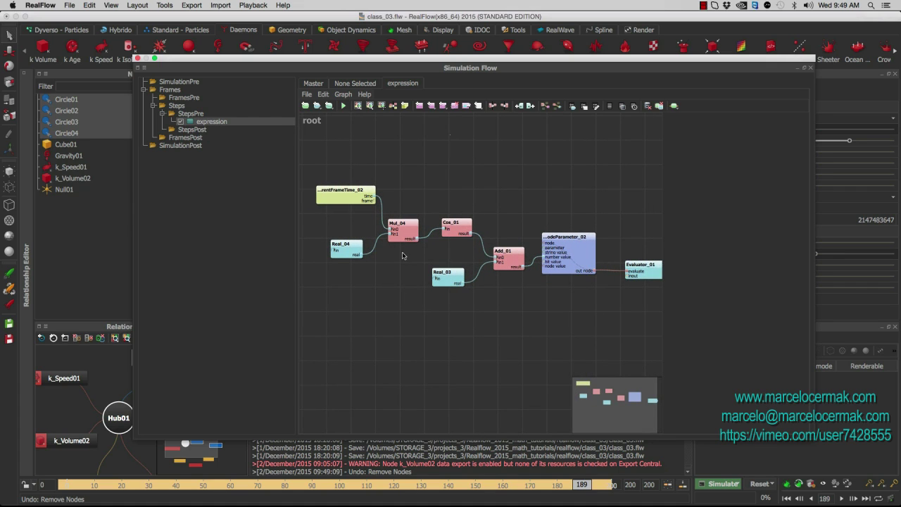
click(616, 404)
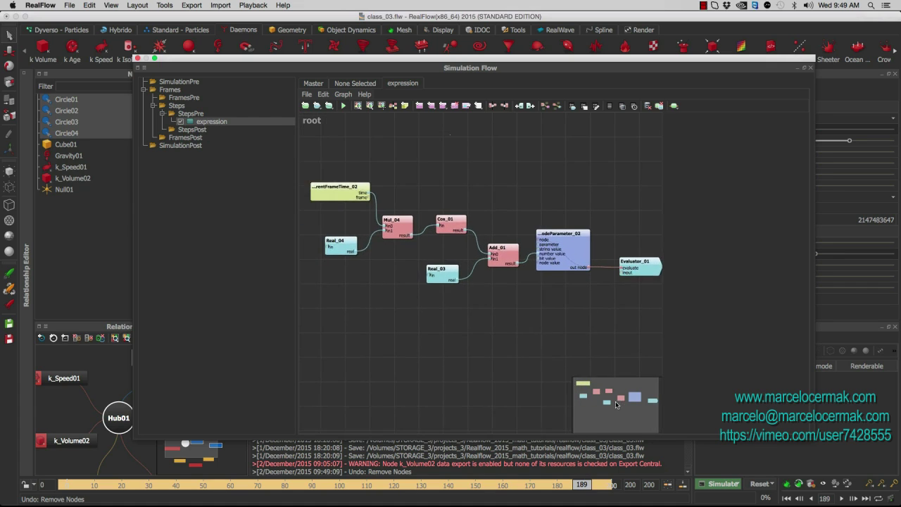
click(617, 404)
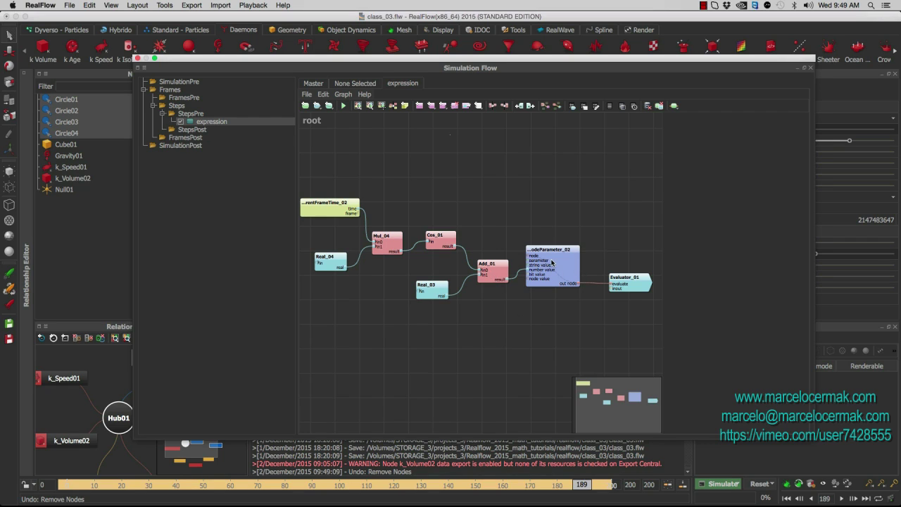
right_click(457, 191)
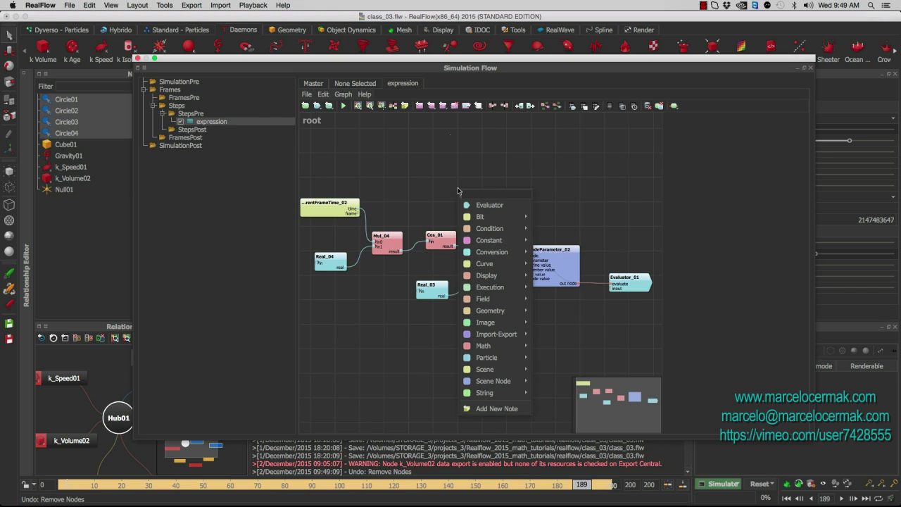
text(time)
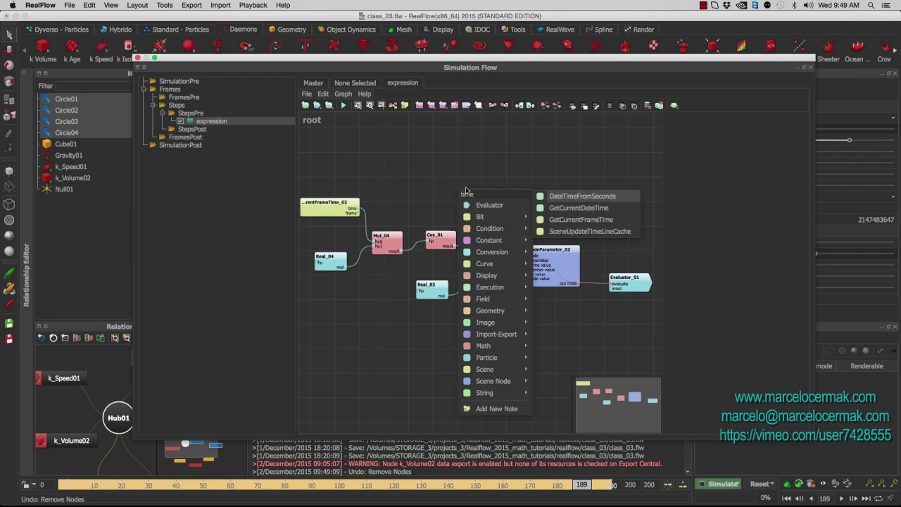
click(586, 225)
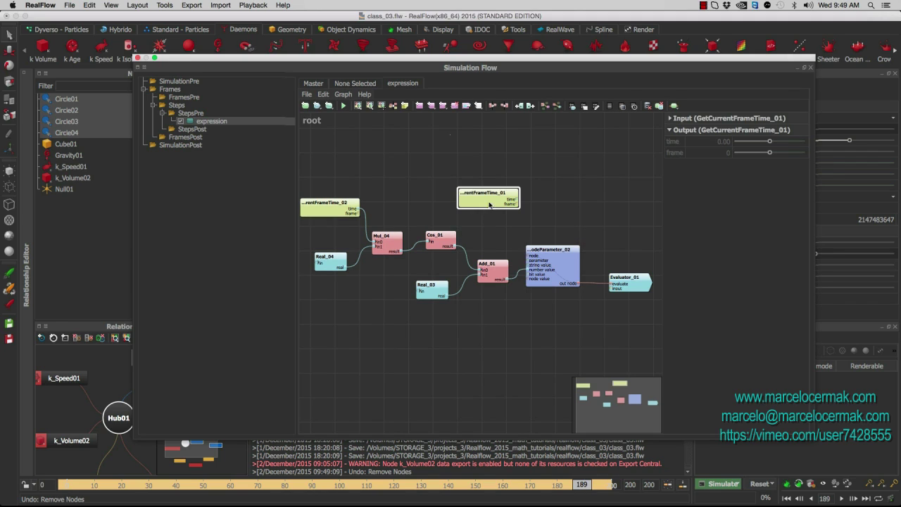
drag(488, 202, 416, 159)
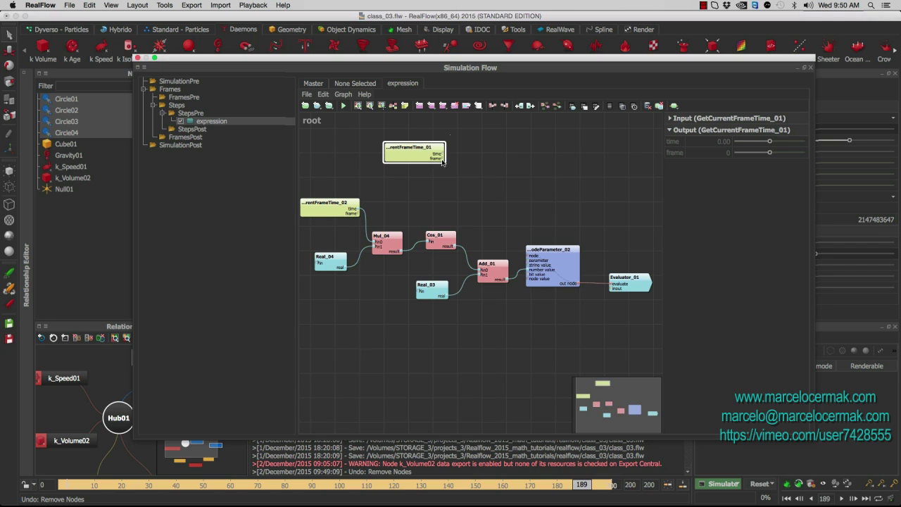
drag(414, 154, 419, 154)
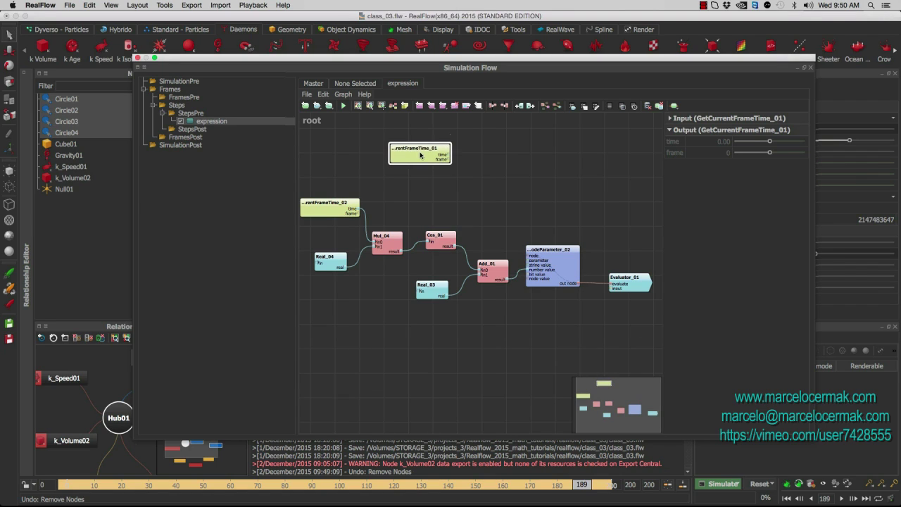
Add a Mul node and place it beside the new GetCurrentFrameTime node.
right_click(486, 195)
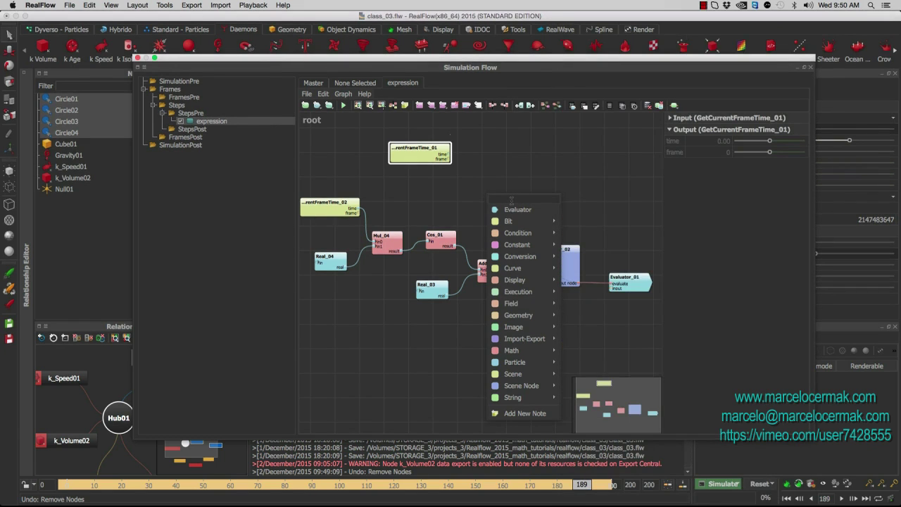
text(ul)
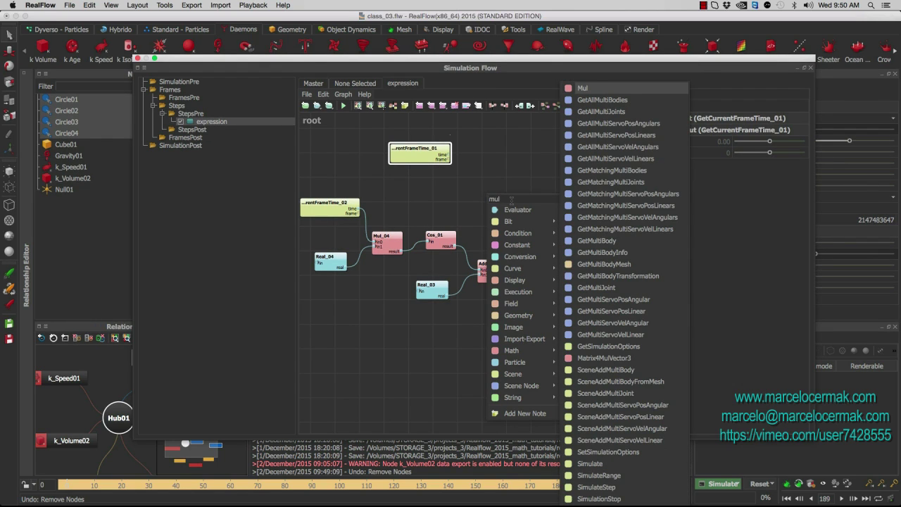
click(584, 88)
drag(504, 207, 487, 179)
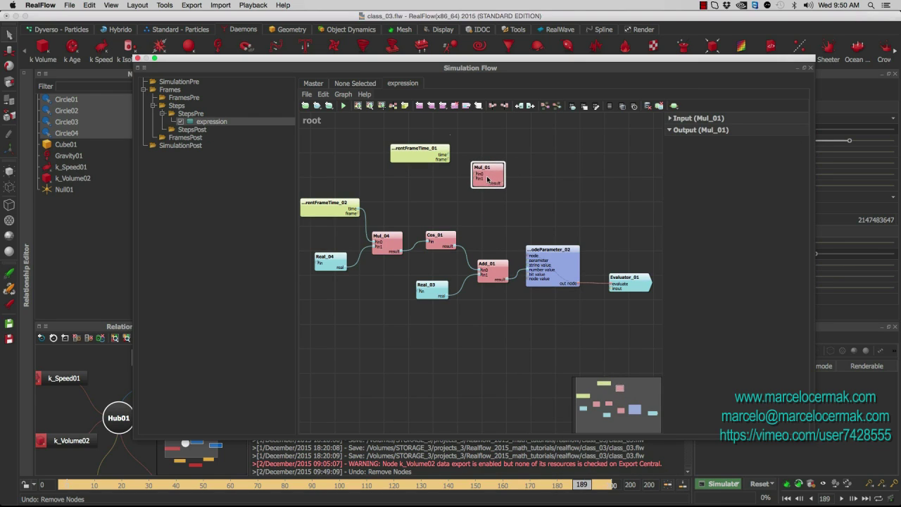
Add a Real node below the upper GetCurrentFrameTime node and set its input value to 10.
right_click(487, 180)
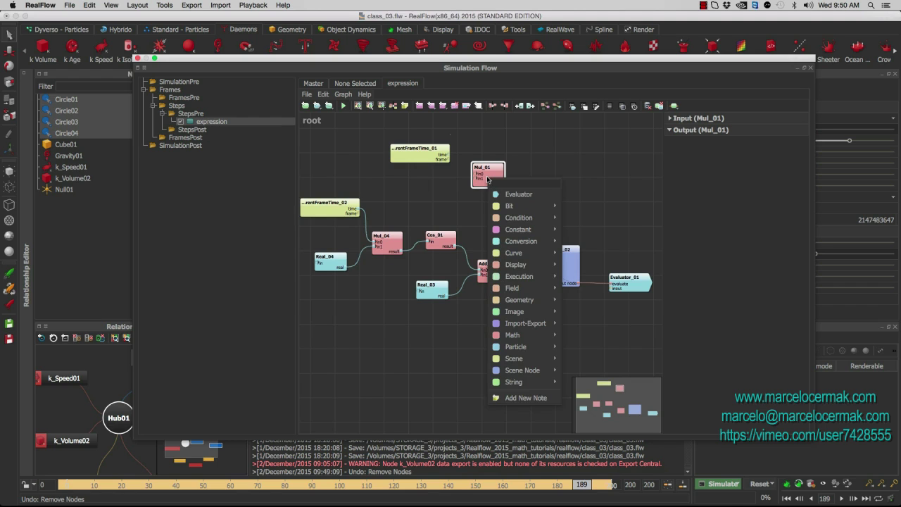
text(Rea)
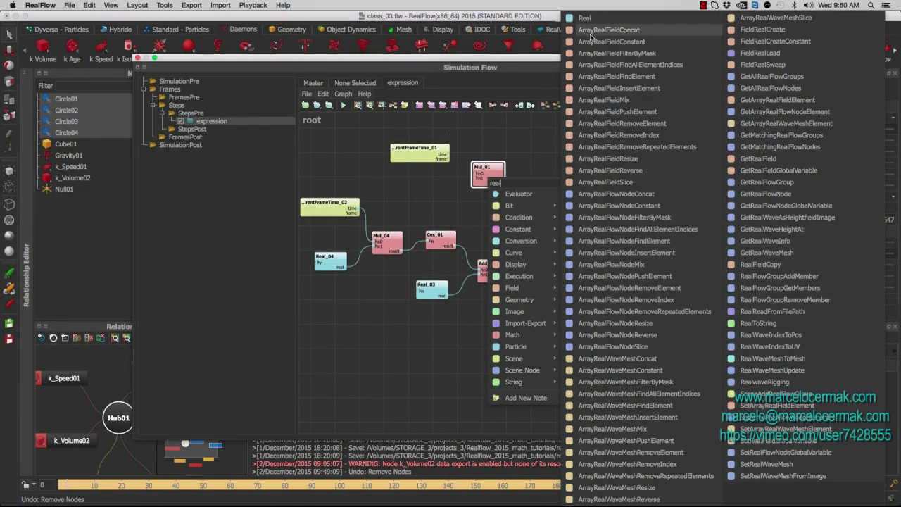
key(Return)
drag(513, 196, 446, 202)
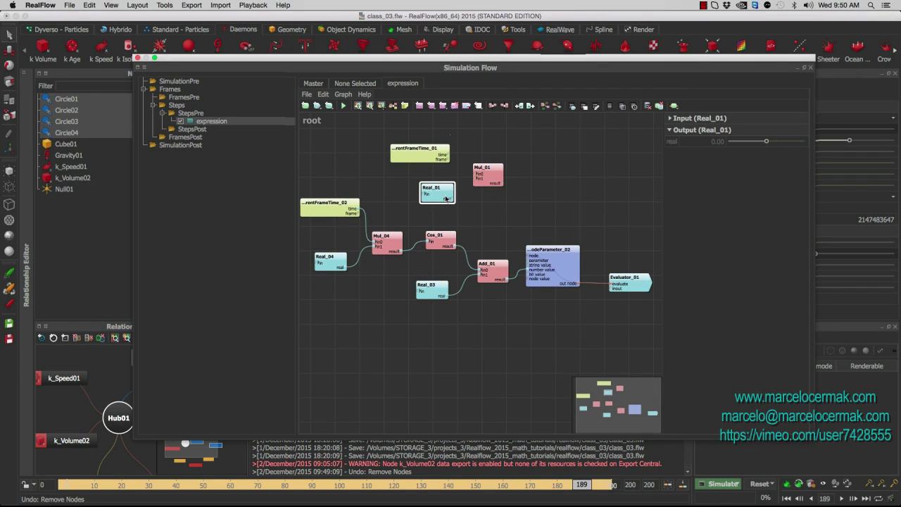
click(706, 118)
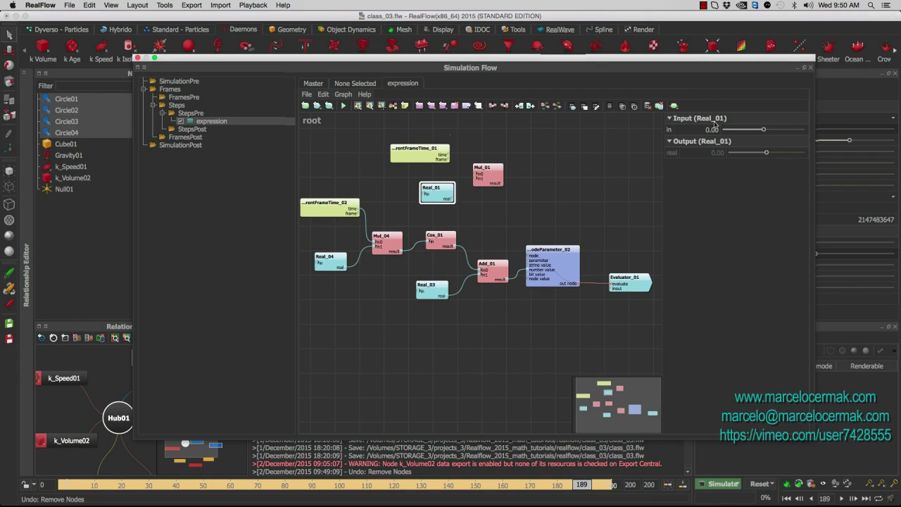
click(705, 130)
text(10)
key(Return)
Connect the upper GetCurrentFrameTime node's time output and the new Real node's output to the two inputs of the upper Mul node.
click(431, 151)
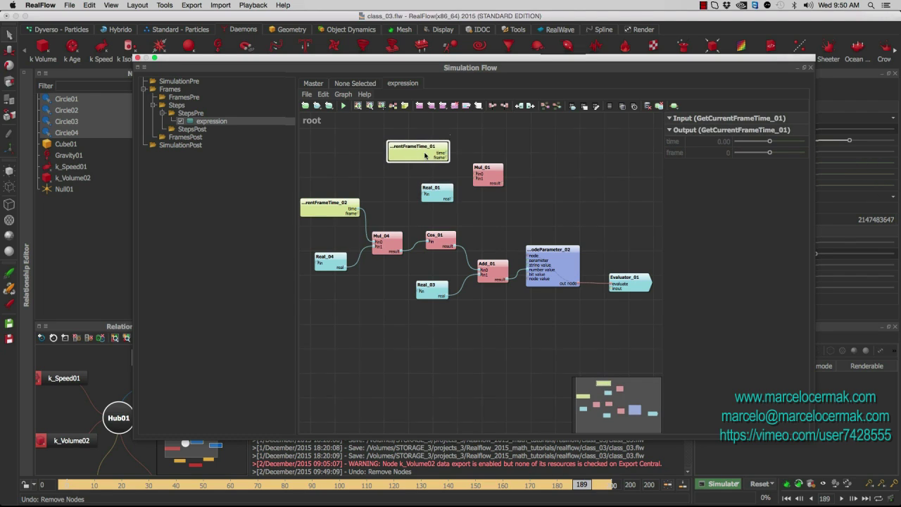
drag(448, 156, 496, 170)
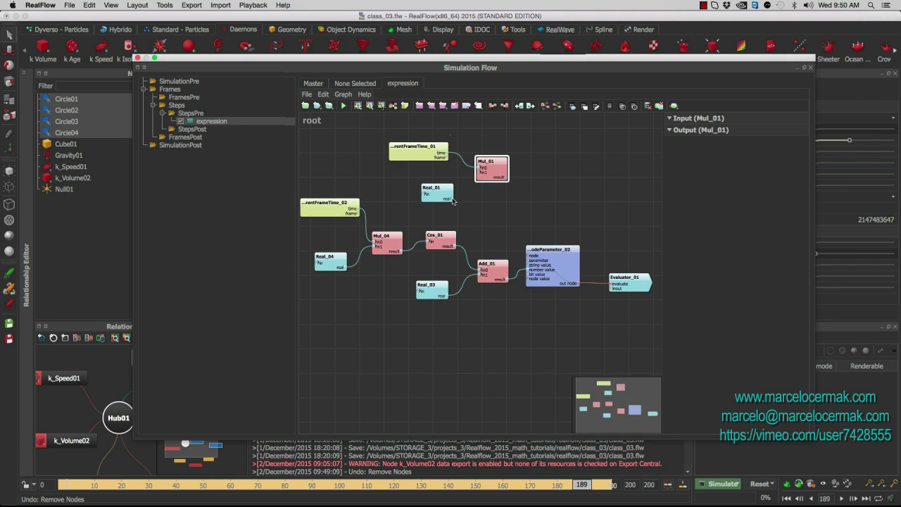
drag(454, 200, 480, 173)
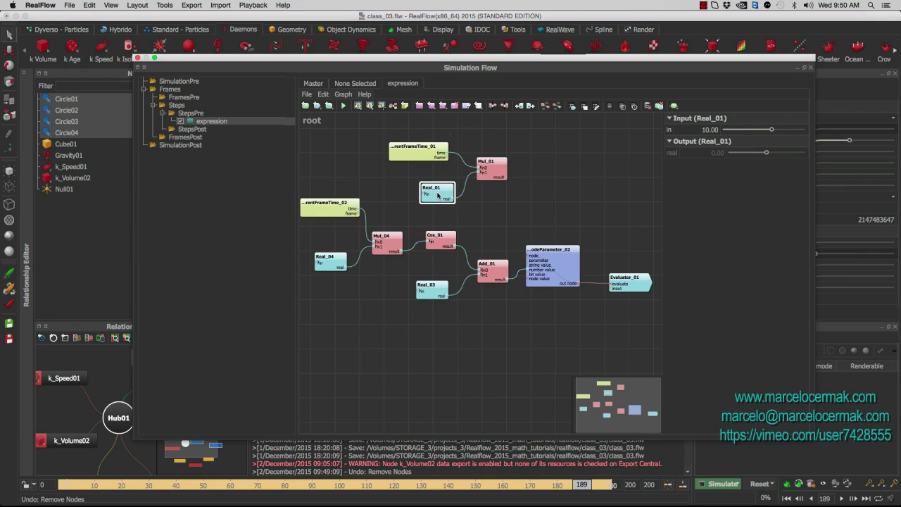
drag(434, 193, 430, 190)
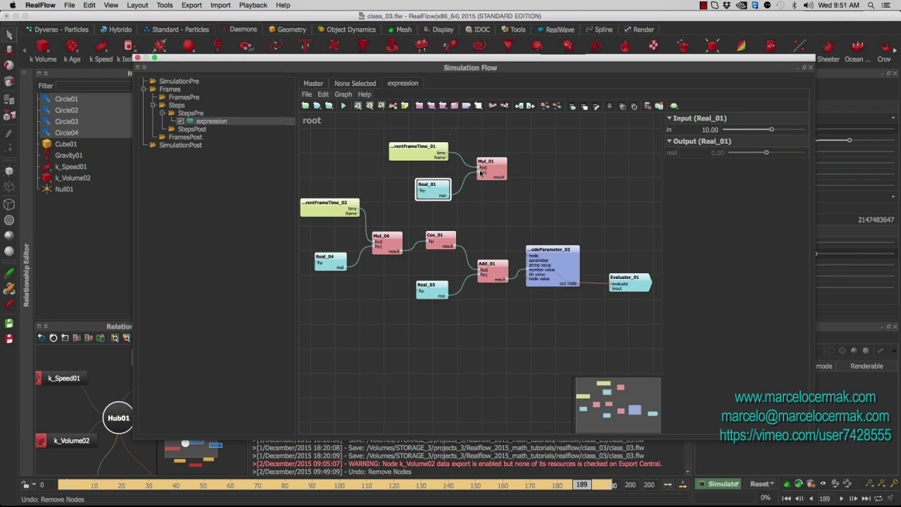
drag(496, 166, 493, 162)
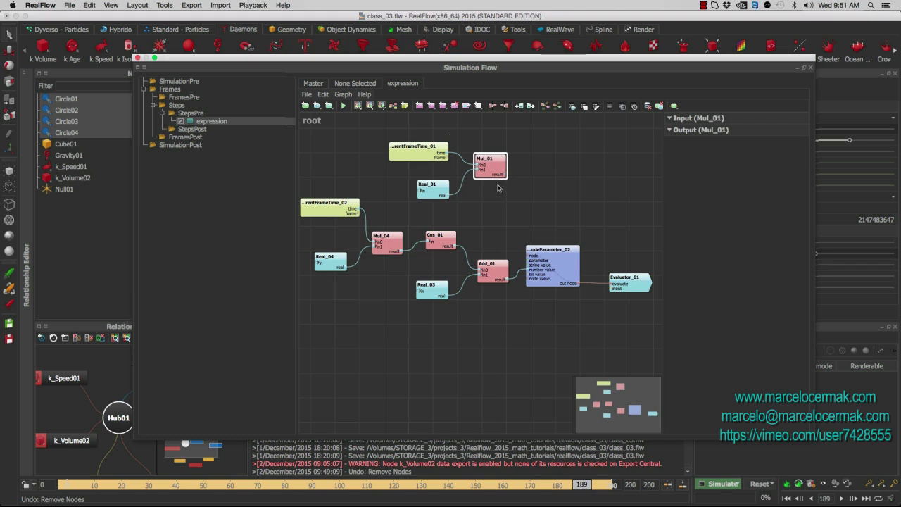
Add a Cos node beside the upper Mul node and feed the Mul result into its input.
right_click(442, 245)
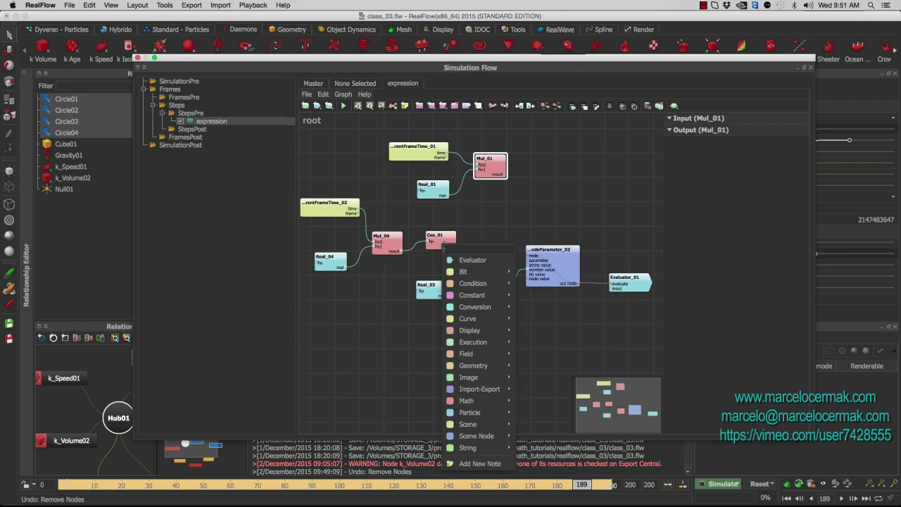
mouse_move(501, 375)
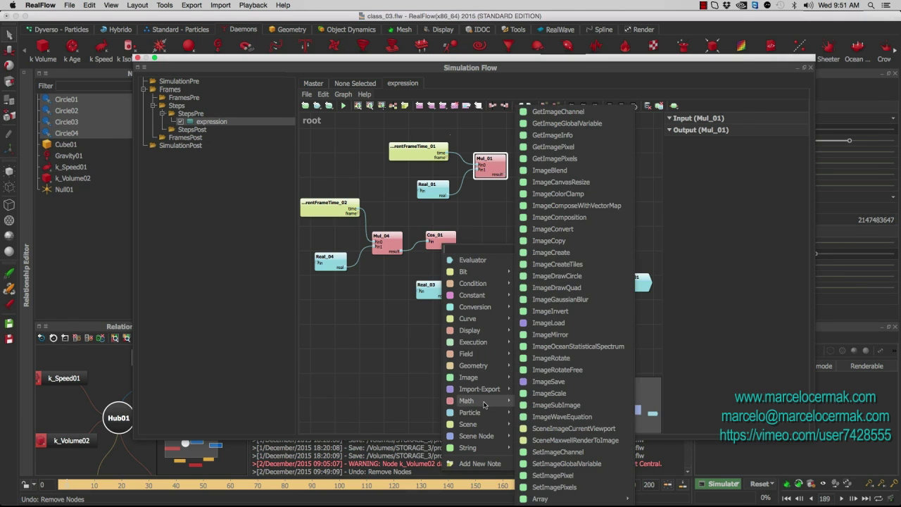
mouse_move(484, 402)
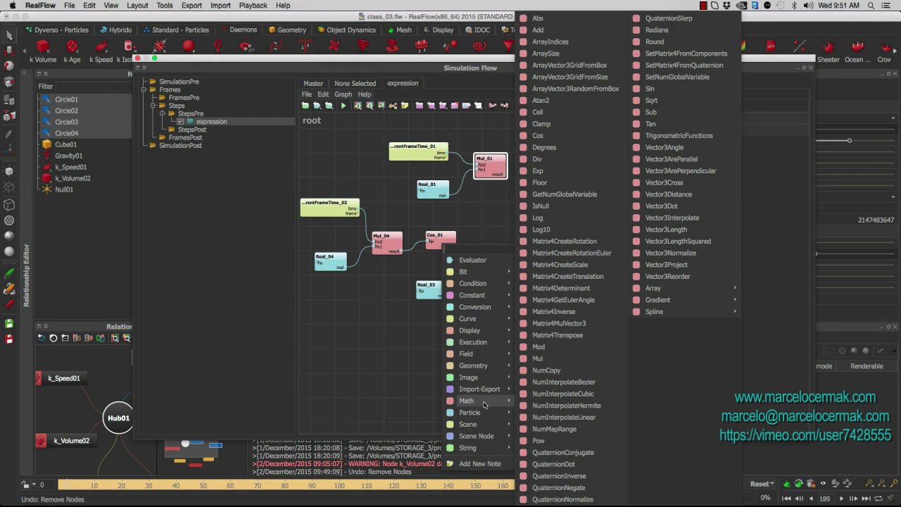
click(537, 138)
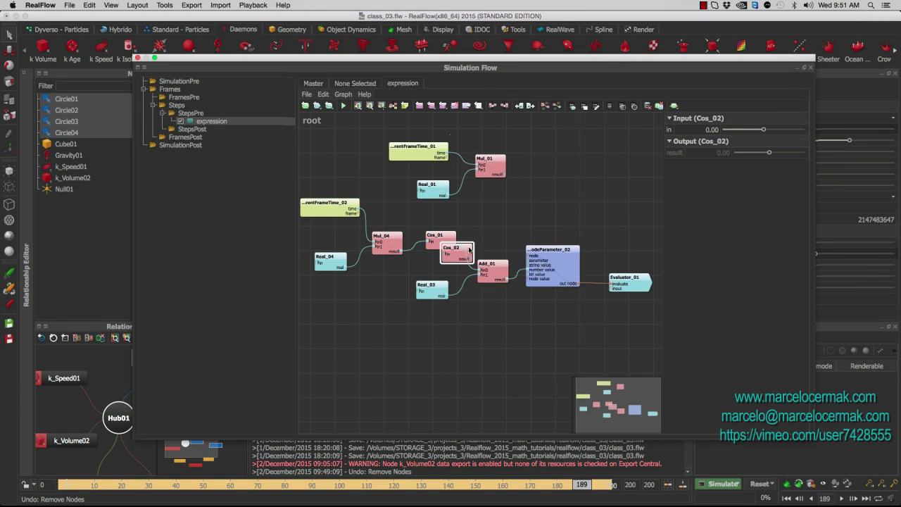
drag(468, 248, 553, 169)
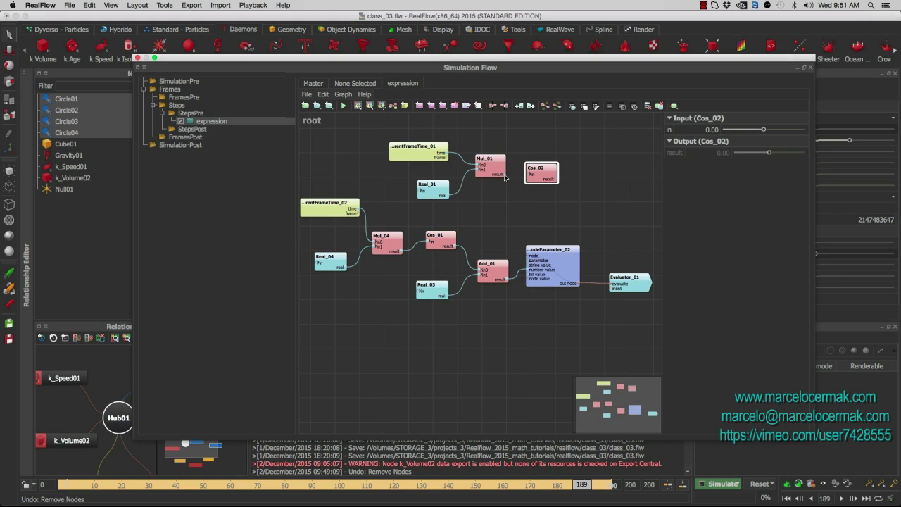
drag(504, 177, 543, 166)
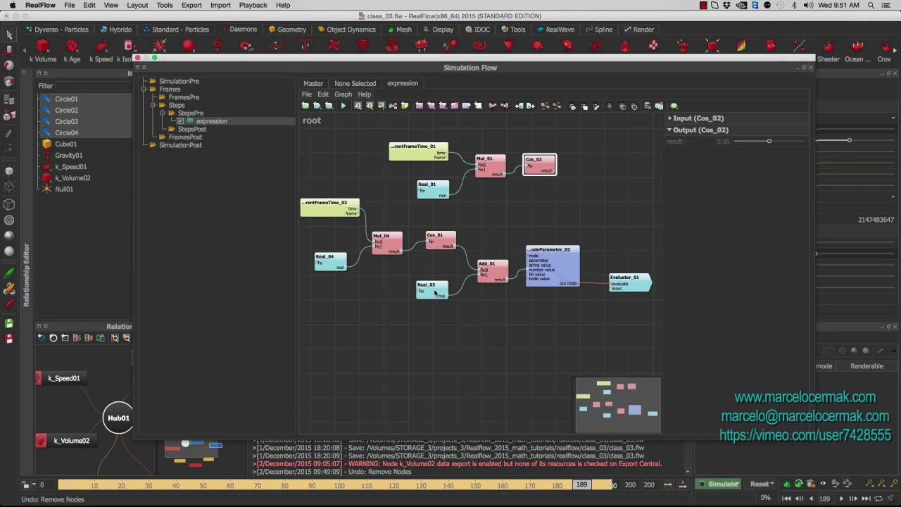
Insert an Add node after the new Cos node and connect the Cos result to its first input.
click(493, 276)
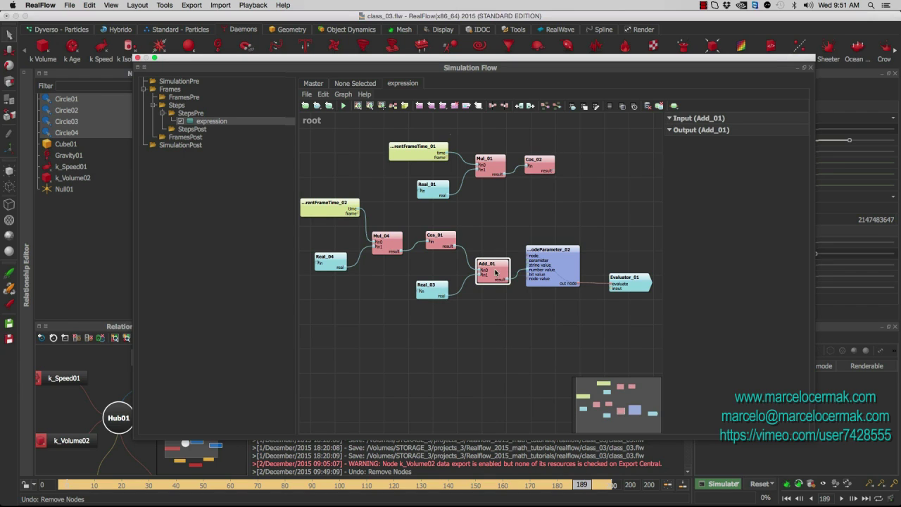
drag(497, 273, 495, 274)
click(548, 213)
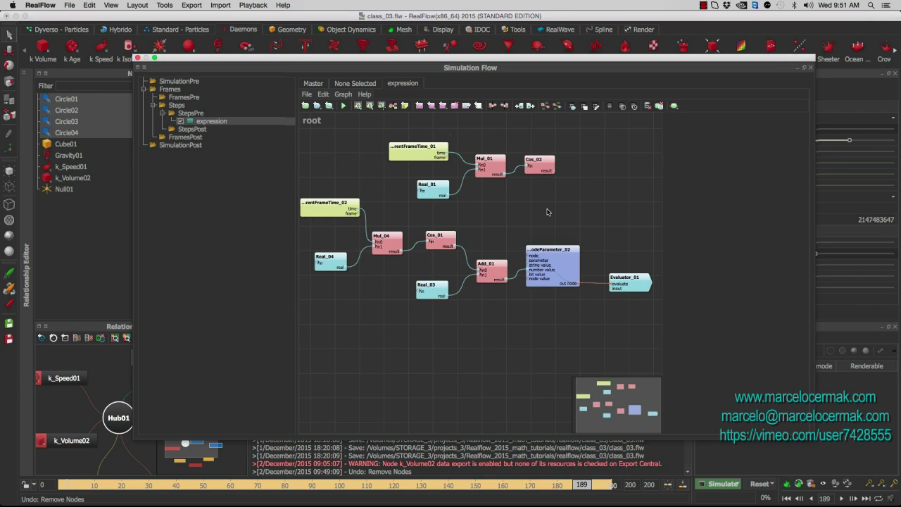
right_click(551, 212)
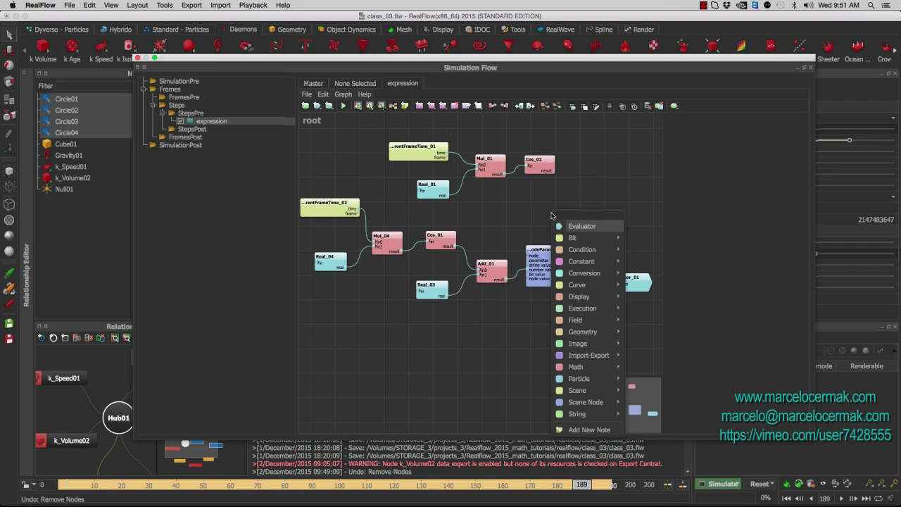
mouse_move(580, 367)
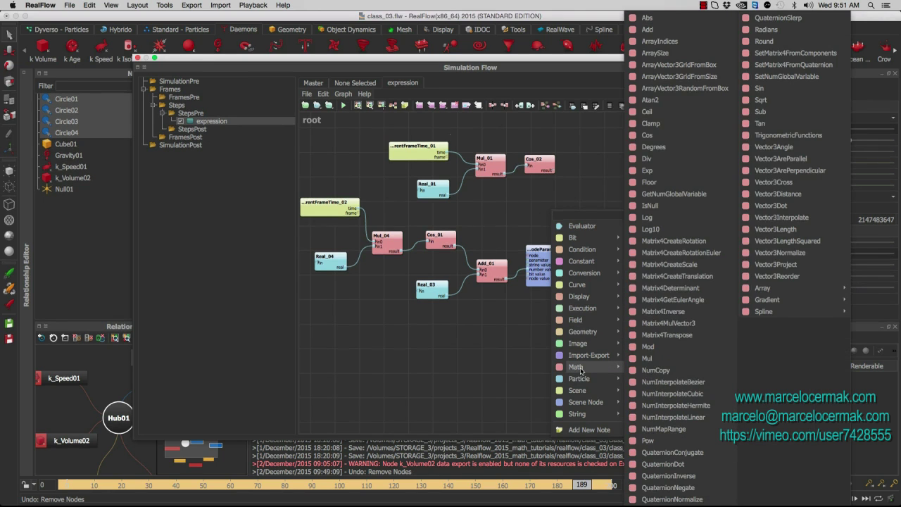
click(658, 32)
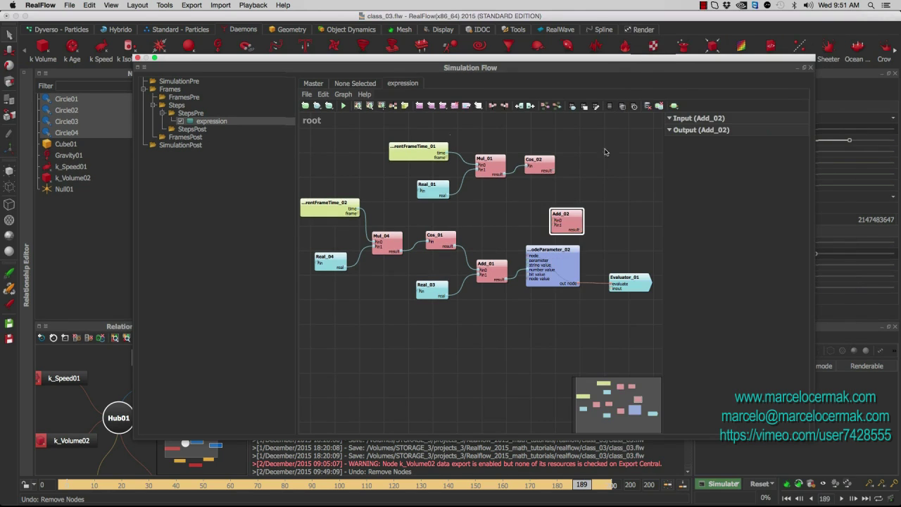
drag(566, 223, 590, 180)
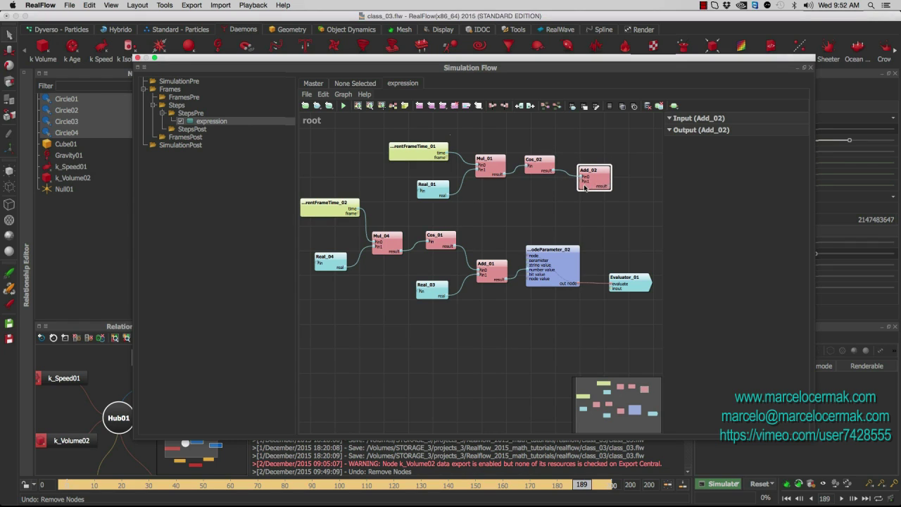
Duplicate the upper Real node, place the copy below the Cos node and connect it to the new Add node's second input.
click(435, 192)
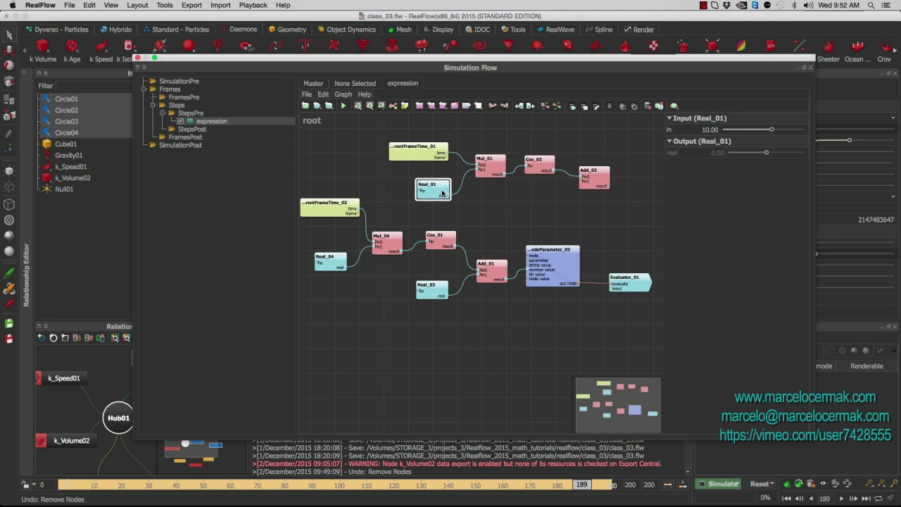
click(528, 194)
key(super+v)
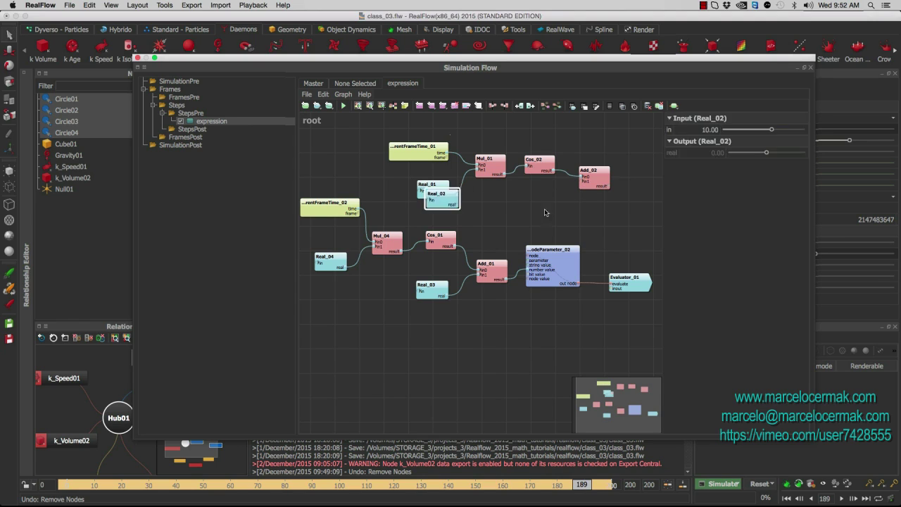
drag(434, 204, 582, 181)
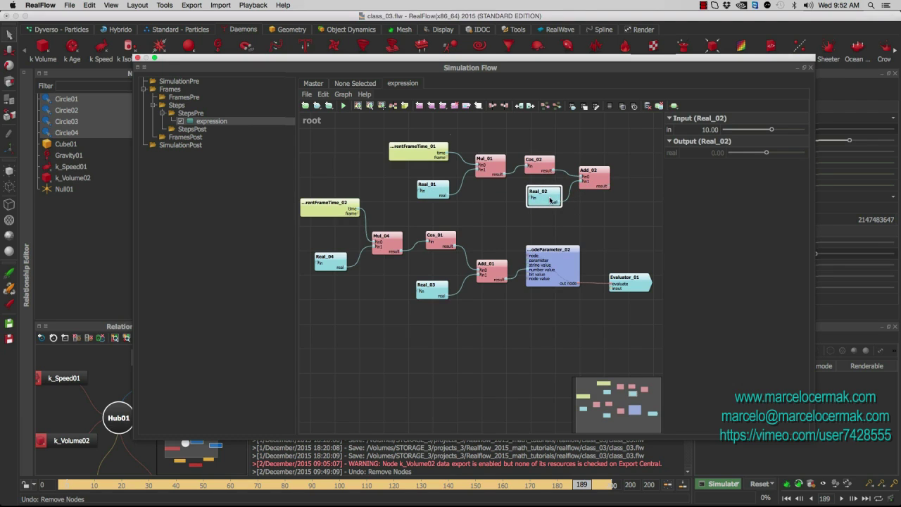
Set the duplicated Real node's input value to 2, matching the Real node in the lower chain.
click(433, 294)
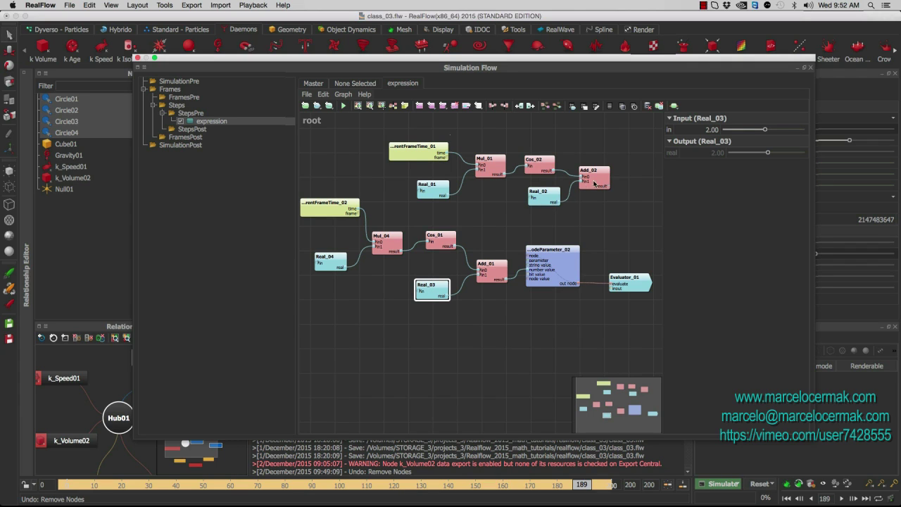
click(550, 200)
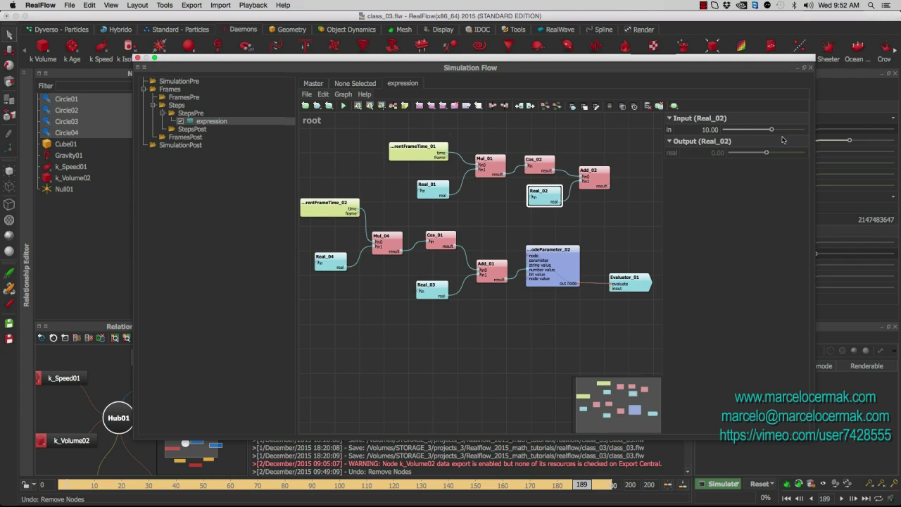
drag(771, 129, 752, 129)
click(715, 130)
text(2)
key(Return)
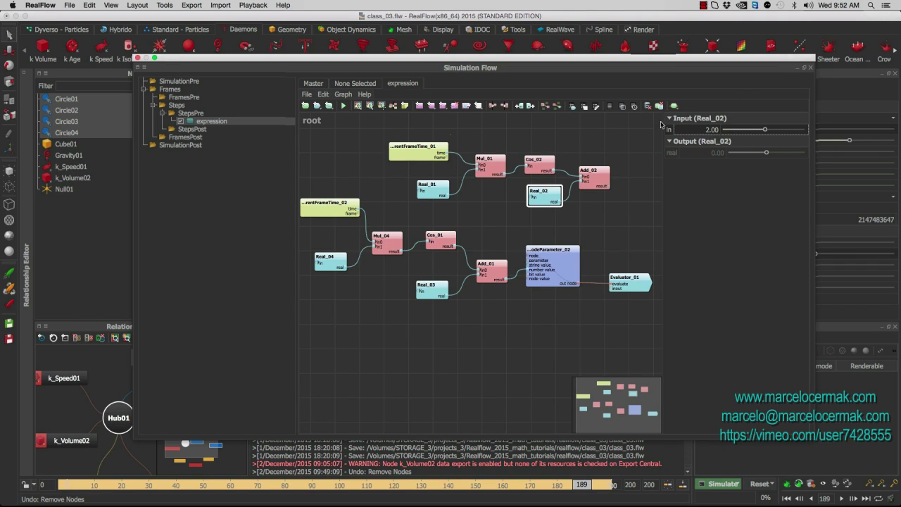
Add a SetNodeParameter node and place it beside the upper Add node.
click(626, 215)
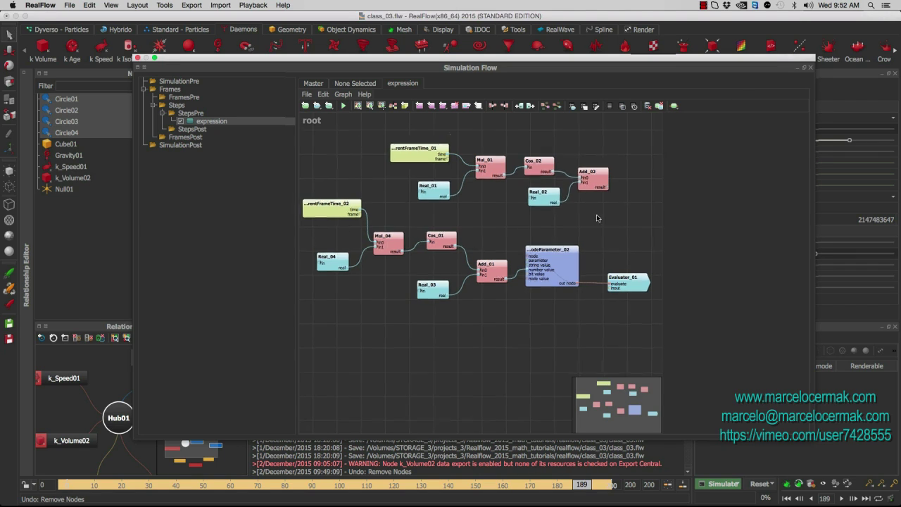
scroll(606, 217, down, 2)
scroll(553, 214, right, 3)
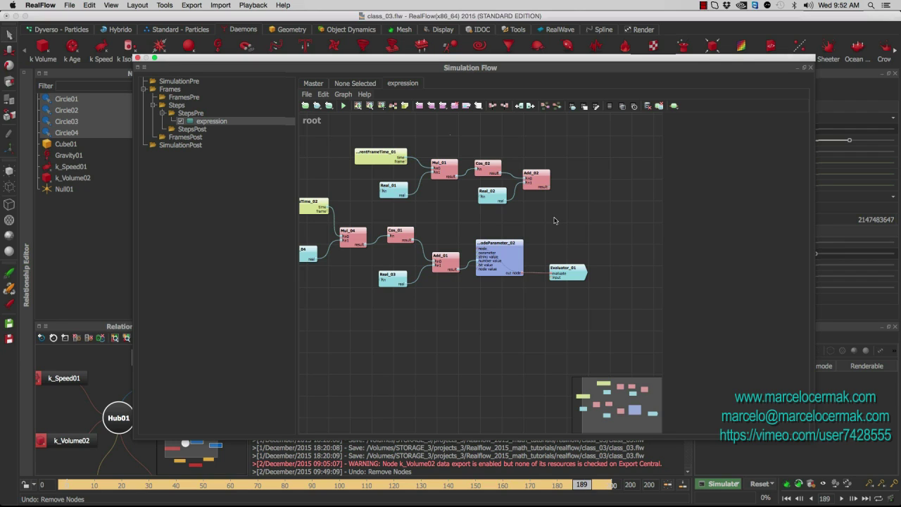
right_click(554, 220)
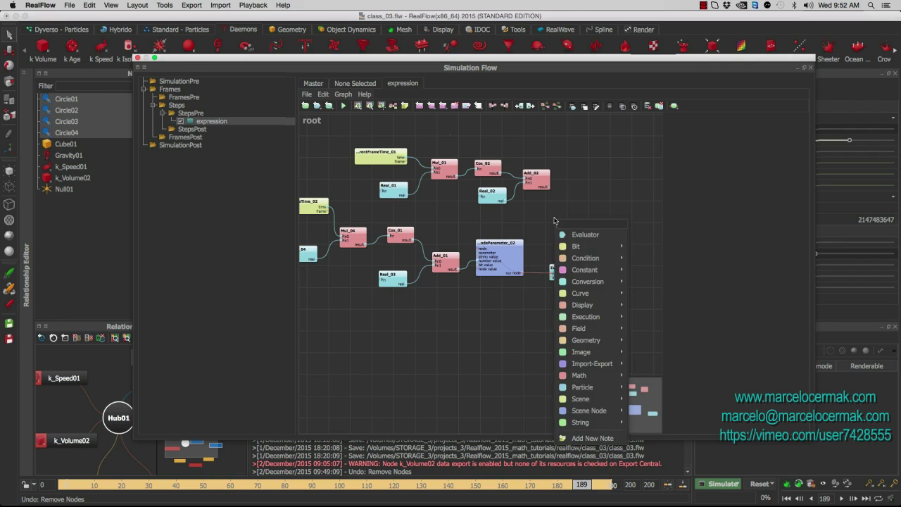
text(set)
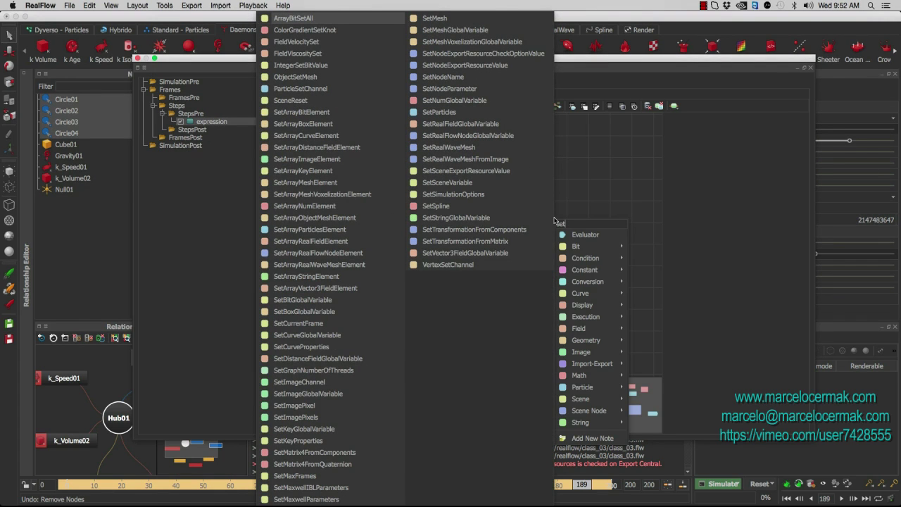
text(node)
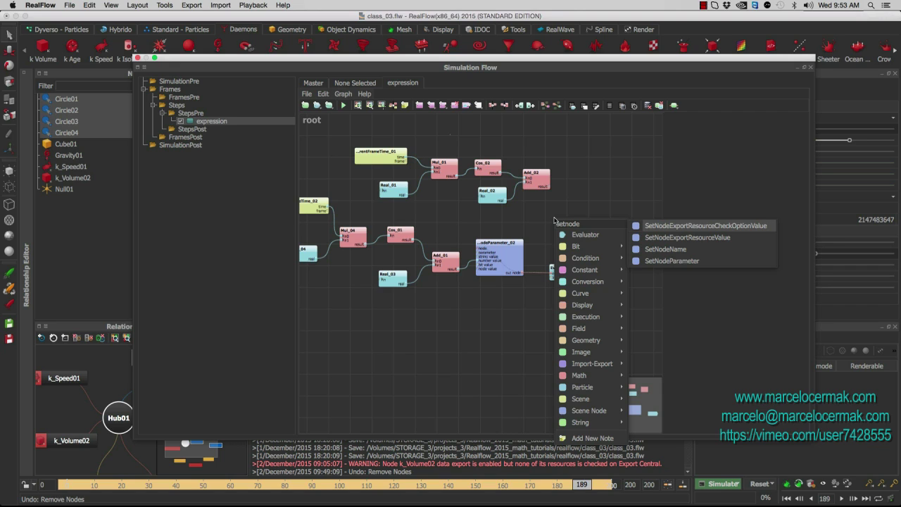
click(688, 262)
drag(585, 241, 610, 185)
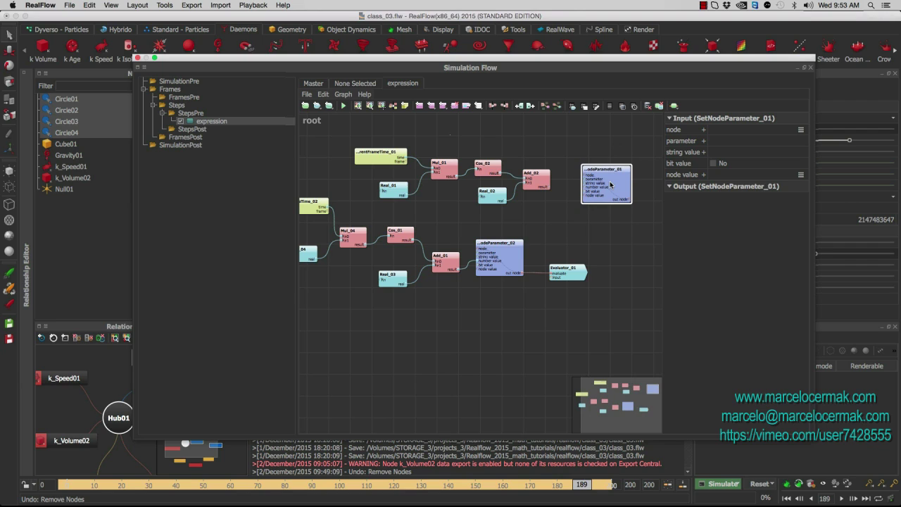
Make Cube01 the target node of the new SetNodeParameter node and set its parameter to Position.y.
click(801, 131)
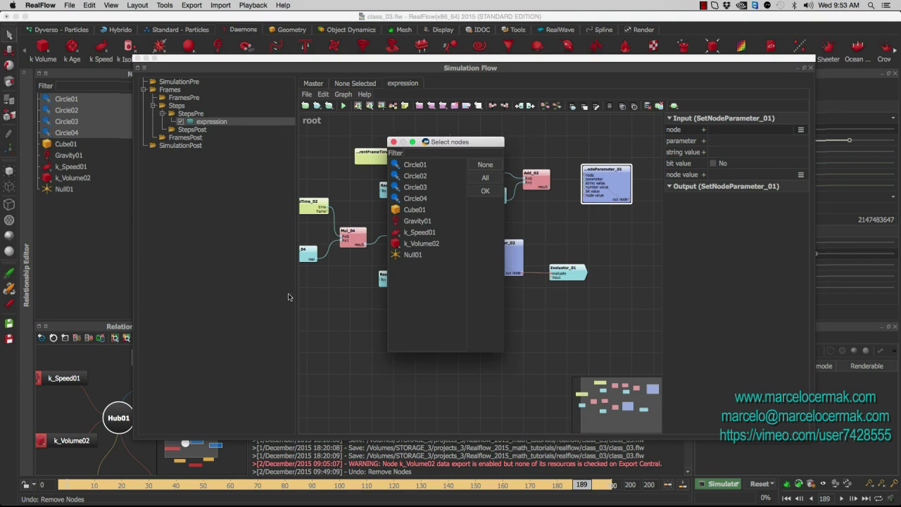
click(421, 211)
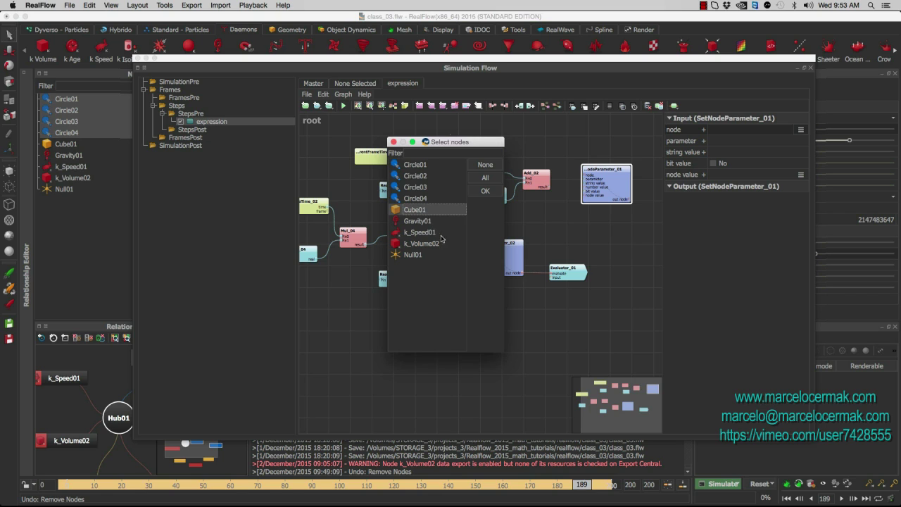
click(484, 192)
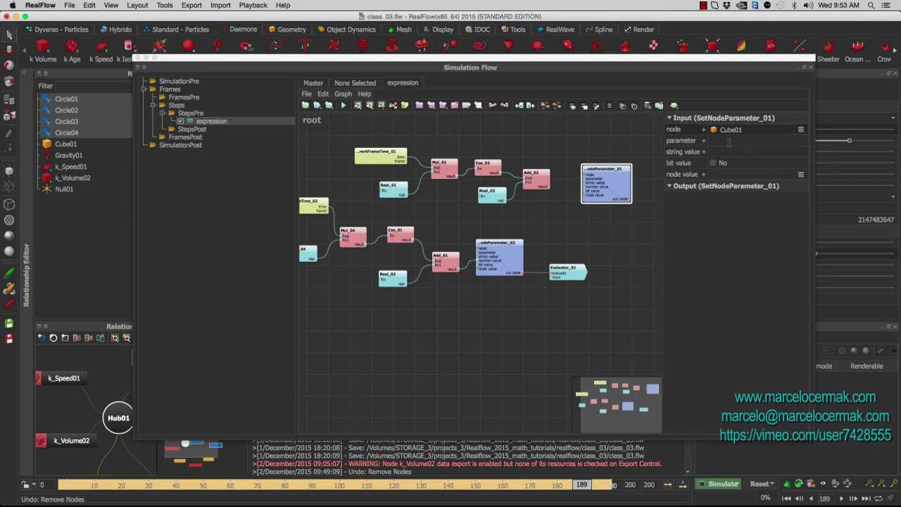
click(729, 140)
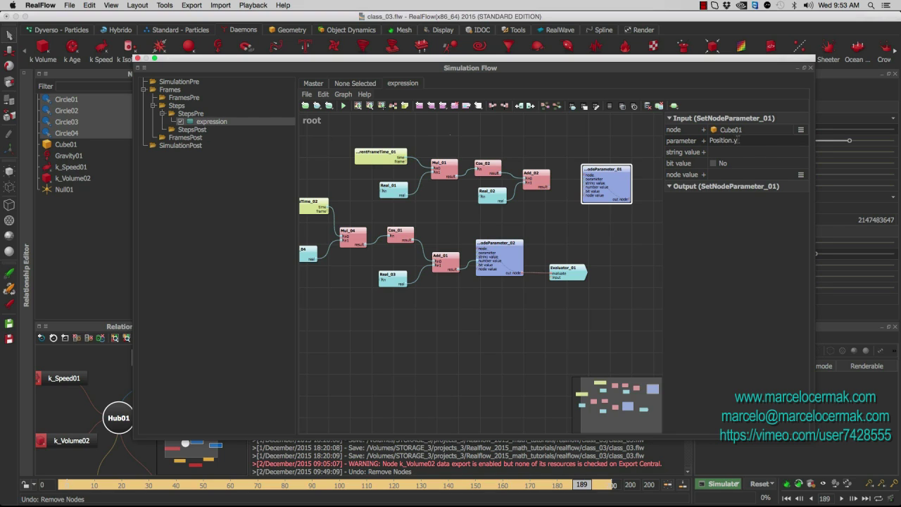
Connect the upper Add node's result to the number value input of the new SetNodeParameter node and adjust that node's placement.
drag(616, 189, 608, 190)
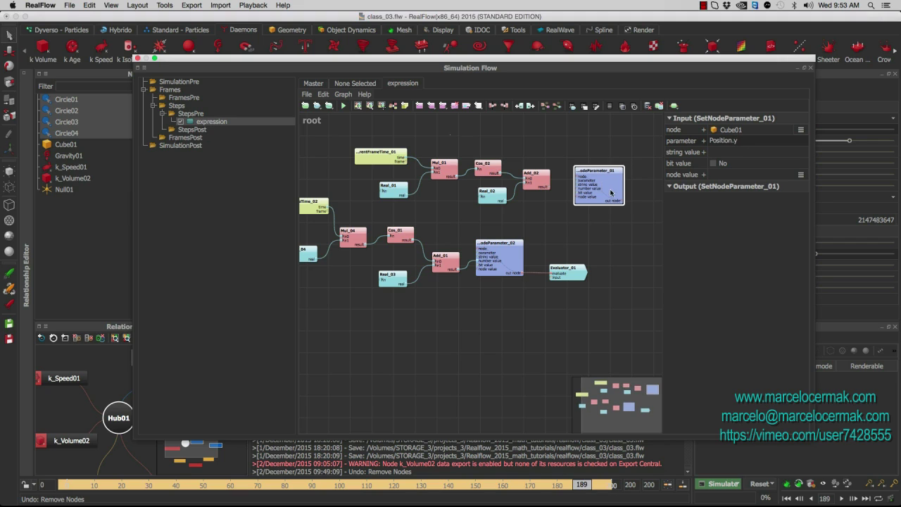
click(546, 187)
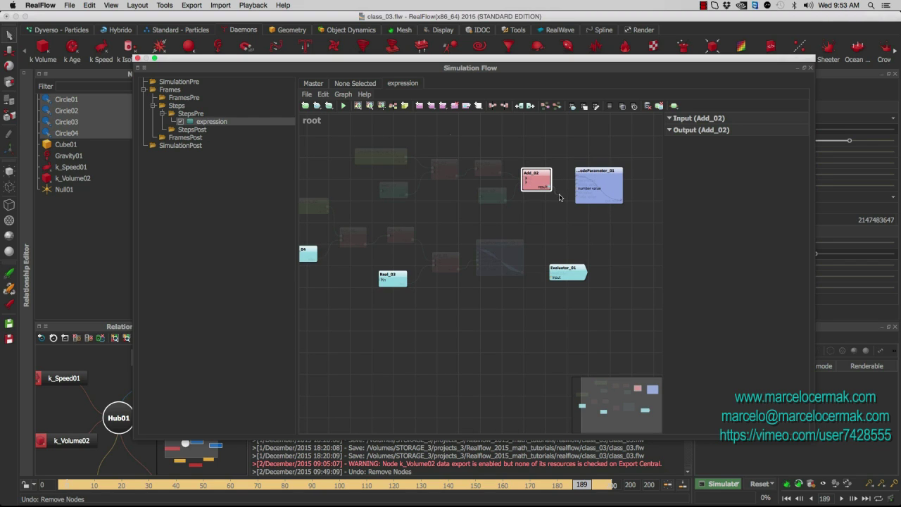
drag(569, 192, 598, 187)
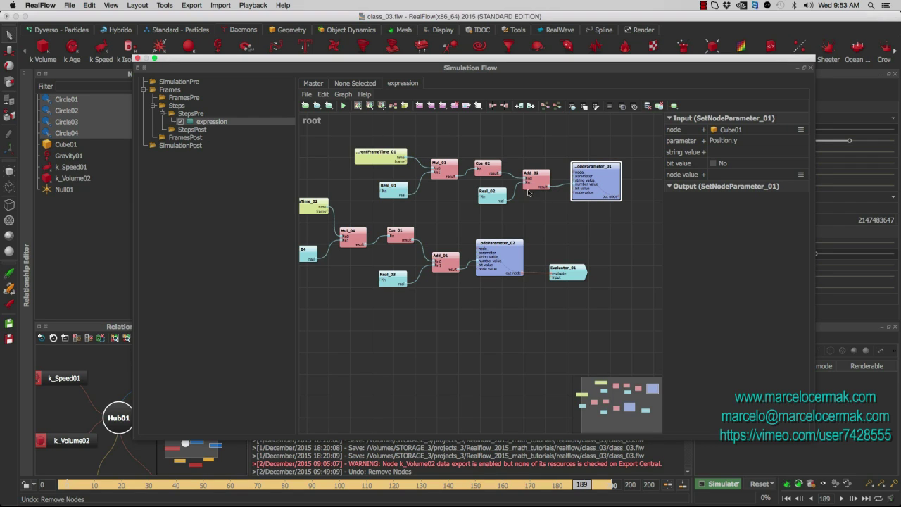
drag(600, 195, 599, 203)
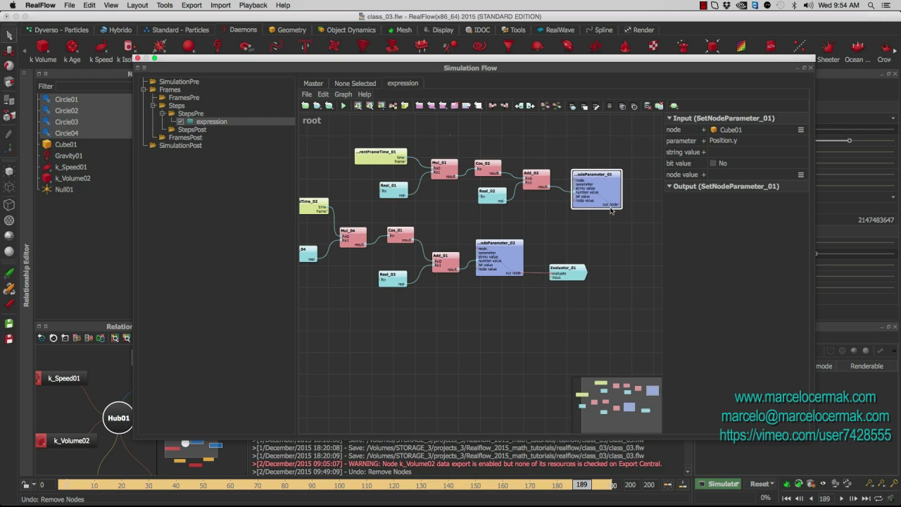
Select the whole upper node chain and shift it away from the lower chain to make room.
drag(343, 140, 637, 212)
drag(610, 194, 579, 178)
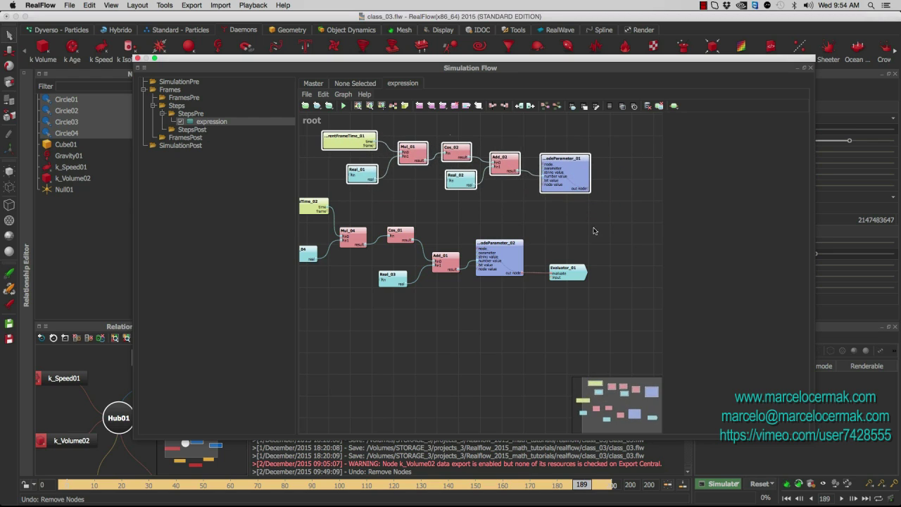
click(595, 230)
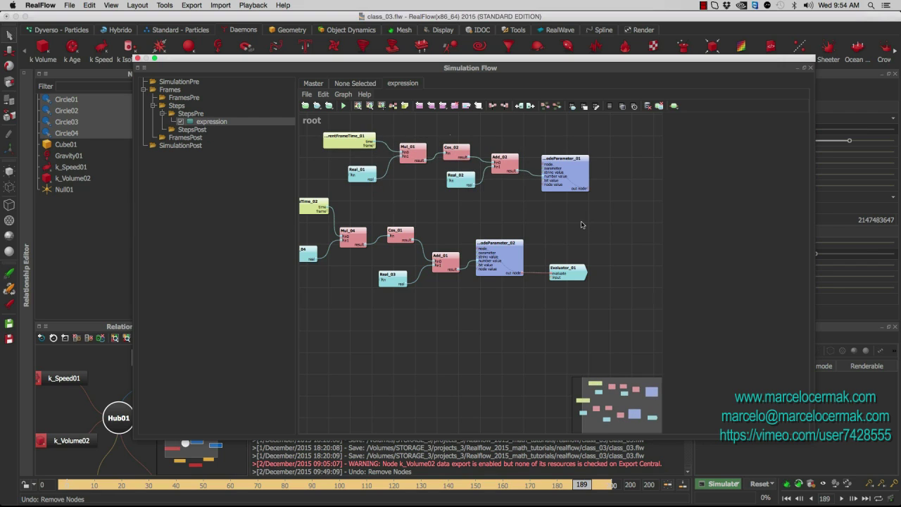
Add an Evaluator node beside the upper SetNodeParameter node and connect that node's out node to it.
right_click(581, 225)
click(615, 236)
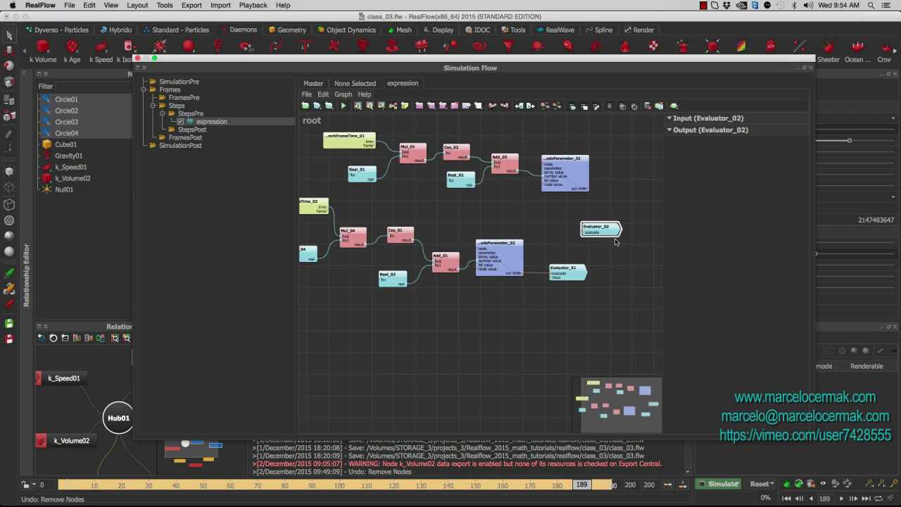
mouse_move(606, 233)
mouse_down()
mouse_move(628, 195)
mouse_move(600, 199)
mouse_move(611, 193)
mouse_up()
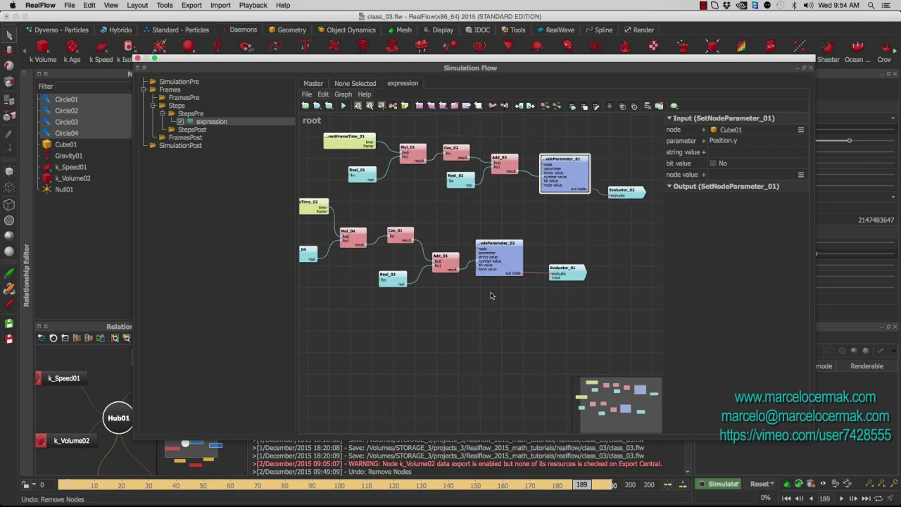
Disconnect the new Evaluator from the upper SetNodeParameter node's output.
scroll(489, 295, down, 2)
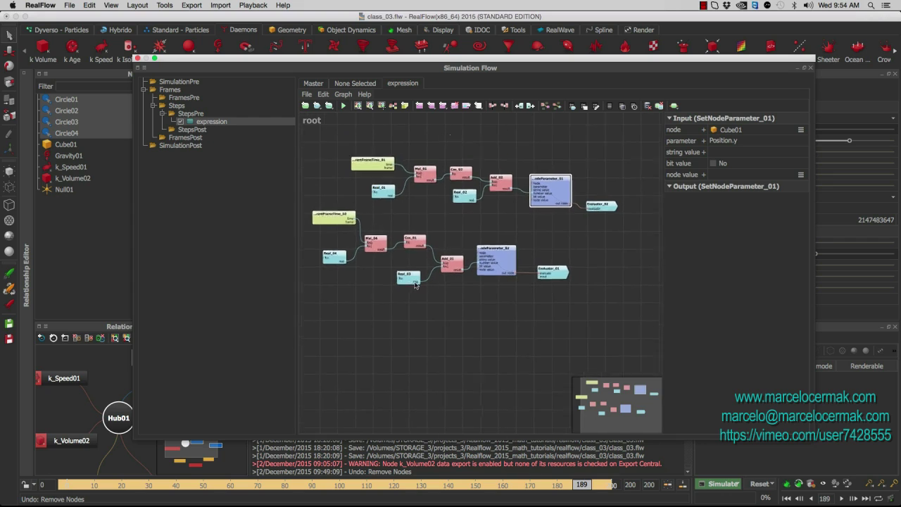
click(586, 210)
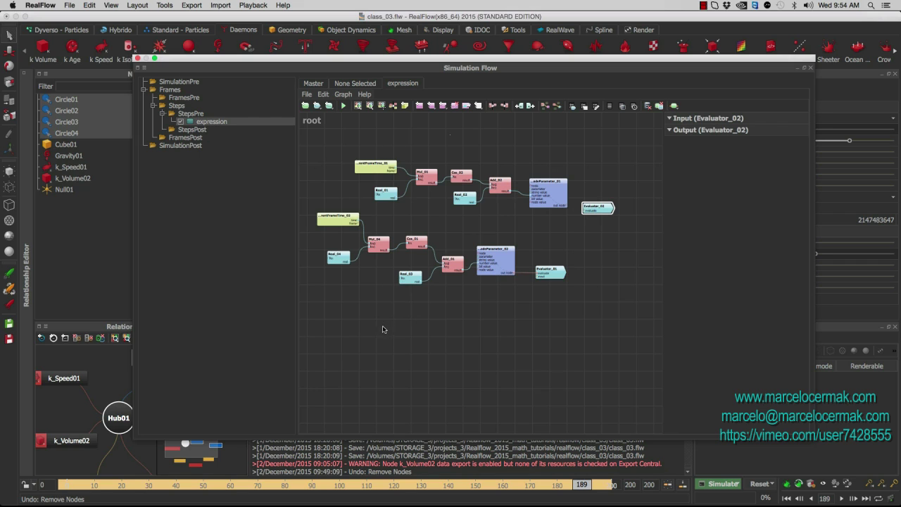
Review the upper chain node by node, from the current frame time through Mul, Cos and Add to SetNodeParameter.
scroll(379, 327, up, 3)
middle_drag(373, 328, 418, 332)
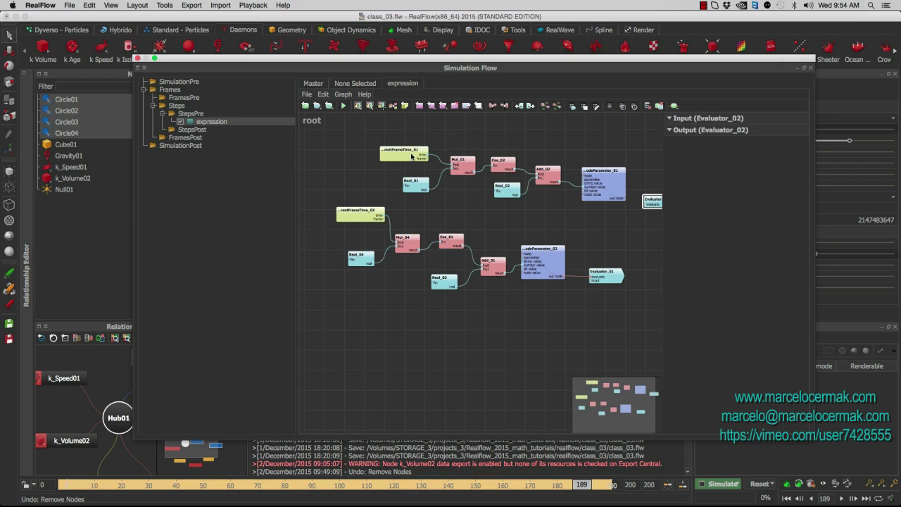
click(413, 157)
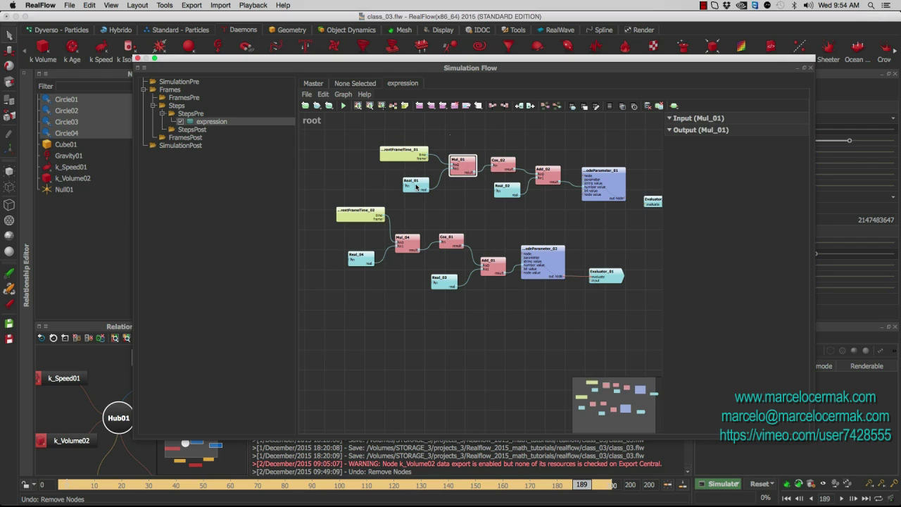
drag(415, 187, 406, 188)
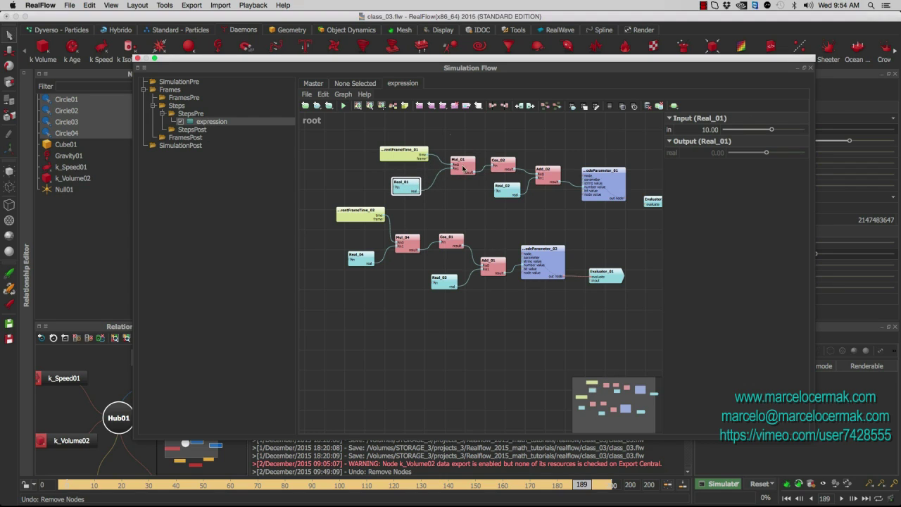
drag(504, 165, 510, 159)
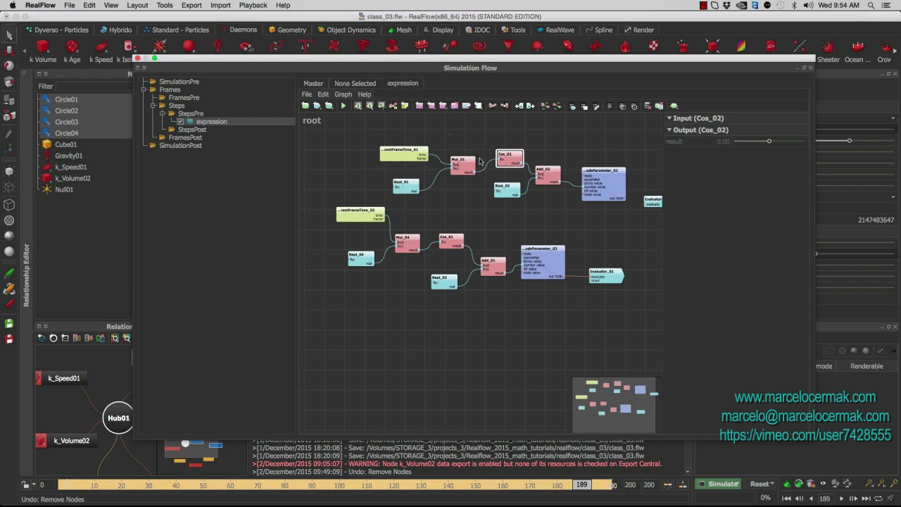
drag(514, 163, 510, 160)
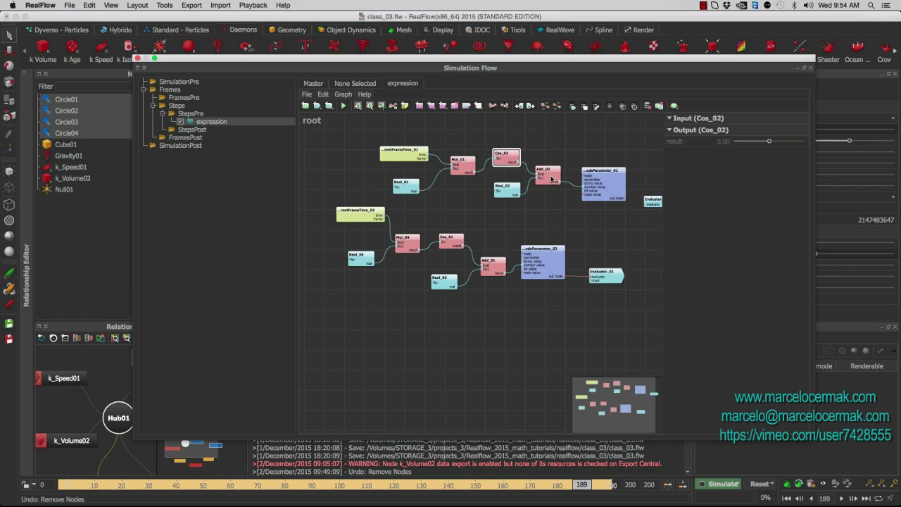
drag(552, 179, 554, 175)
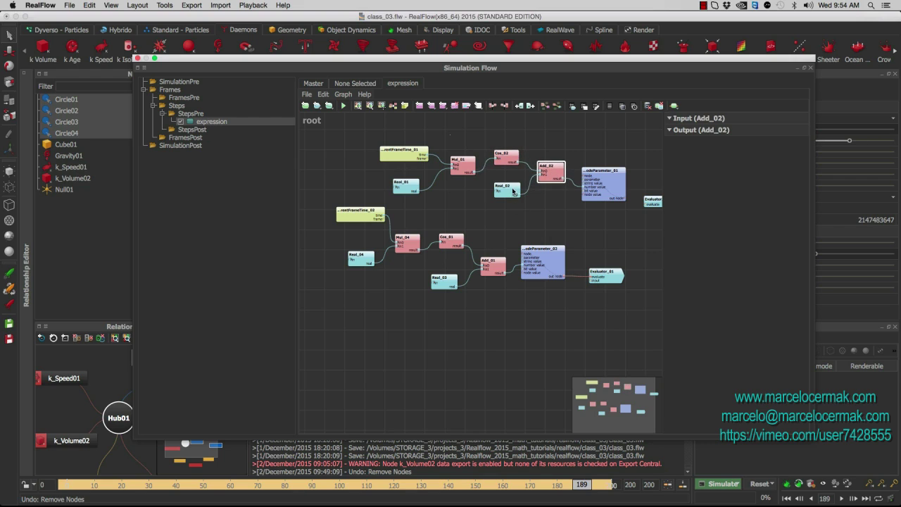
click(512, 192)
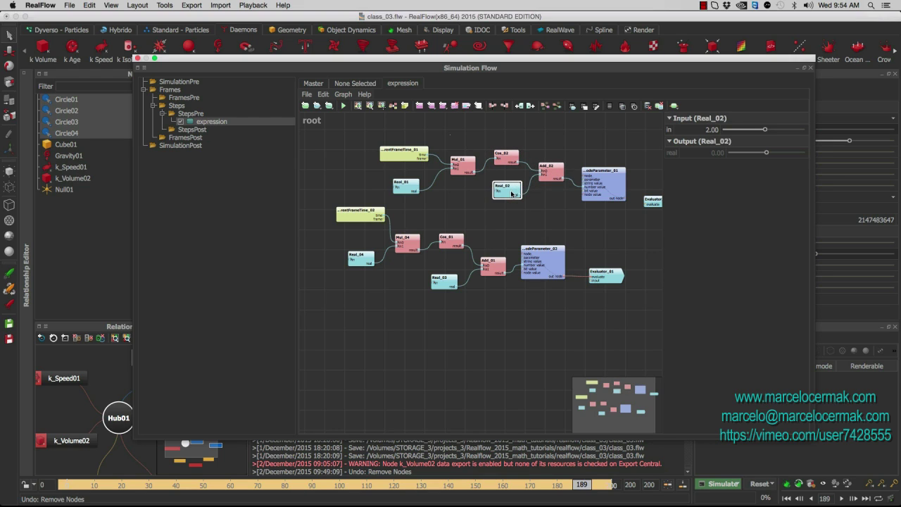
click(551, 174)
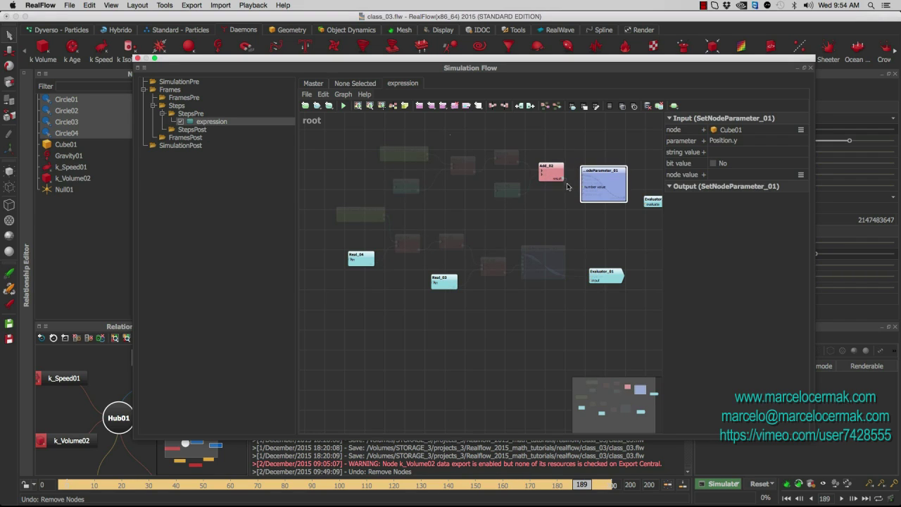
drag(574, 189, 578, 189)
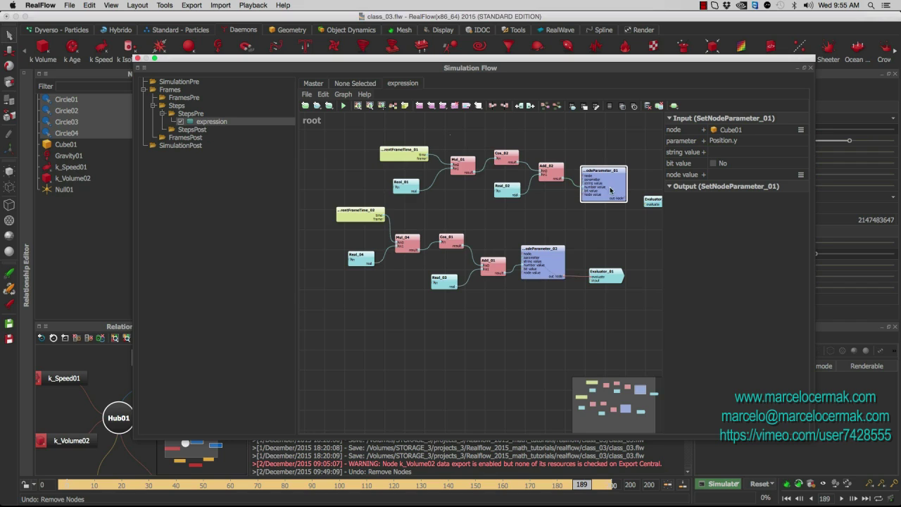
drag(610, 190, 612, 182)
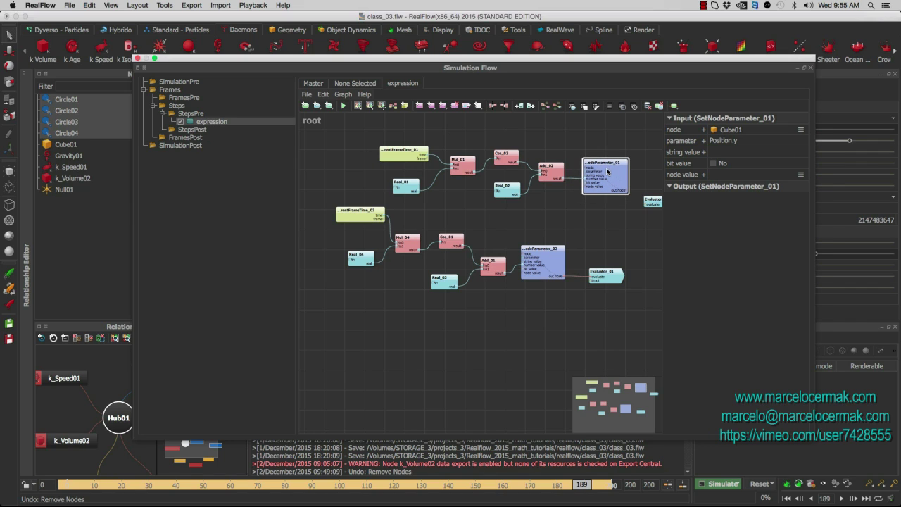
Reassign Cube01 as the target node of the upper SetNodeParameter node and go over its output link.
click(801, 131)
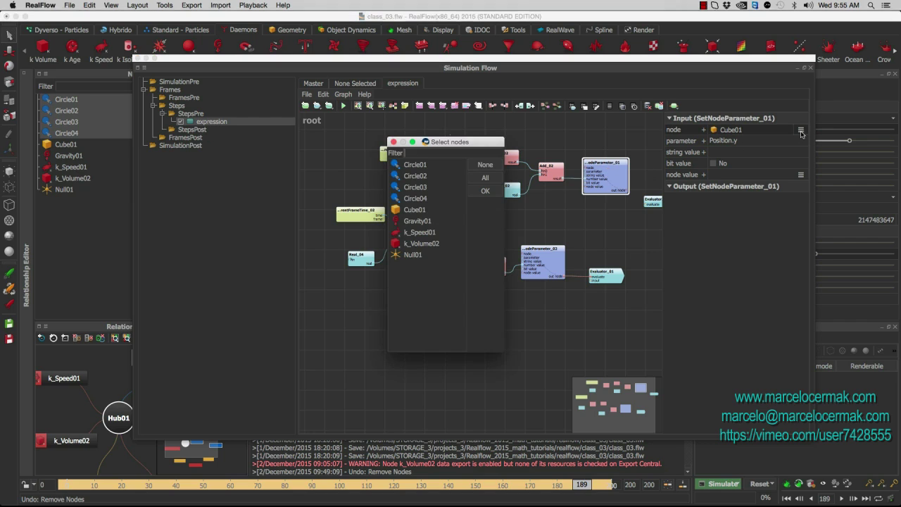
click(419, 210)
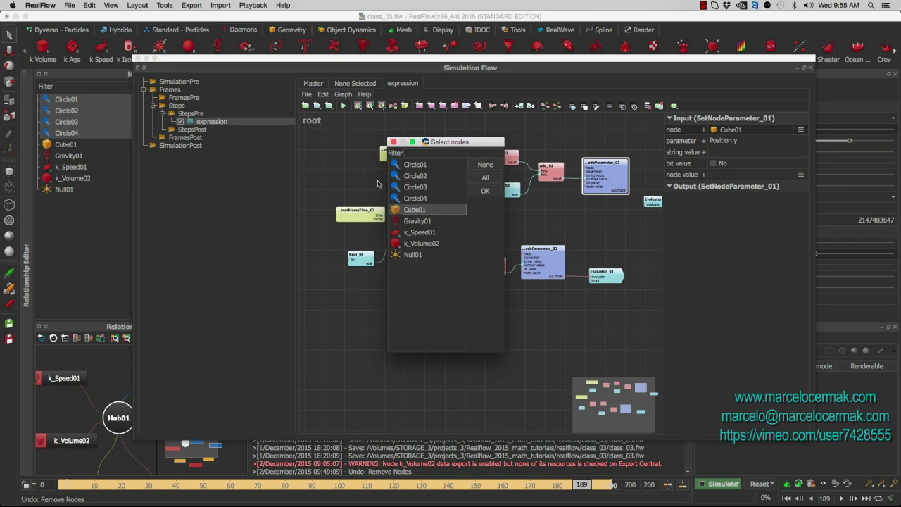
click(486, 192)
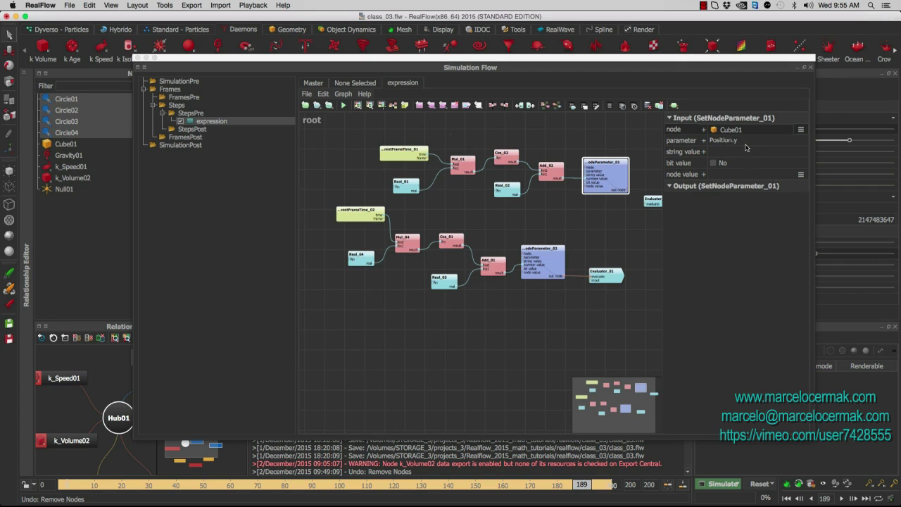
mouse_move(628, 191)
mouse_down()
mouse_move(649, 204)
mouse_move(625, 187)
mouse_up()
click(632, 196)
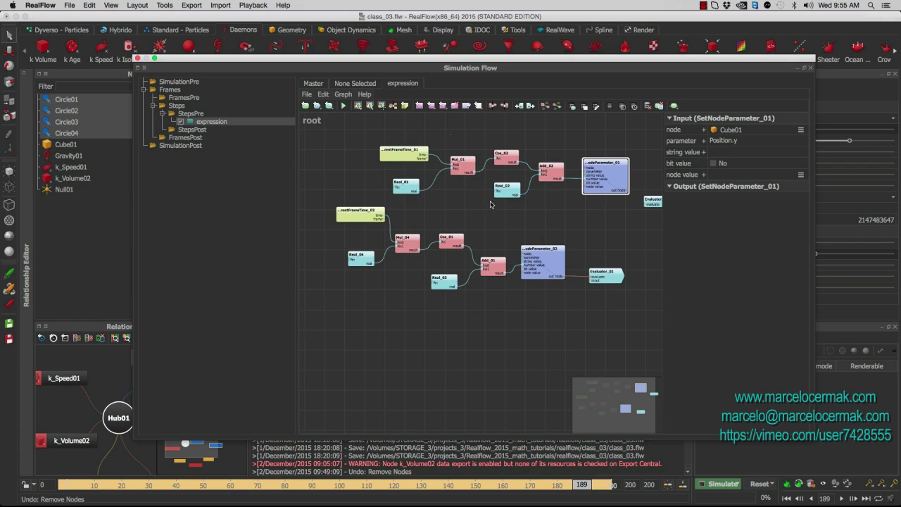
Close the Simulation Flow window and reselect the Circle01 to Circle04 emitters in the scene.
click(138, 60)
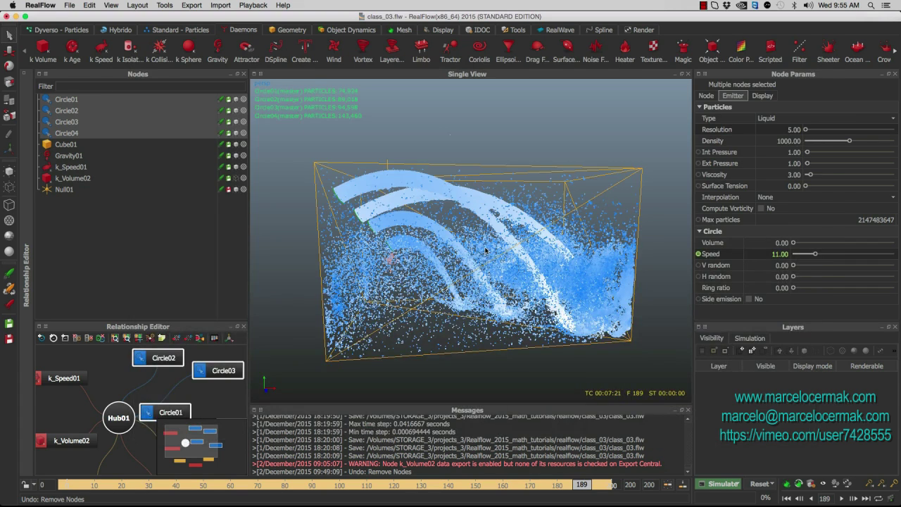
click(493, 200)
scroll(498, 264, down, 4)
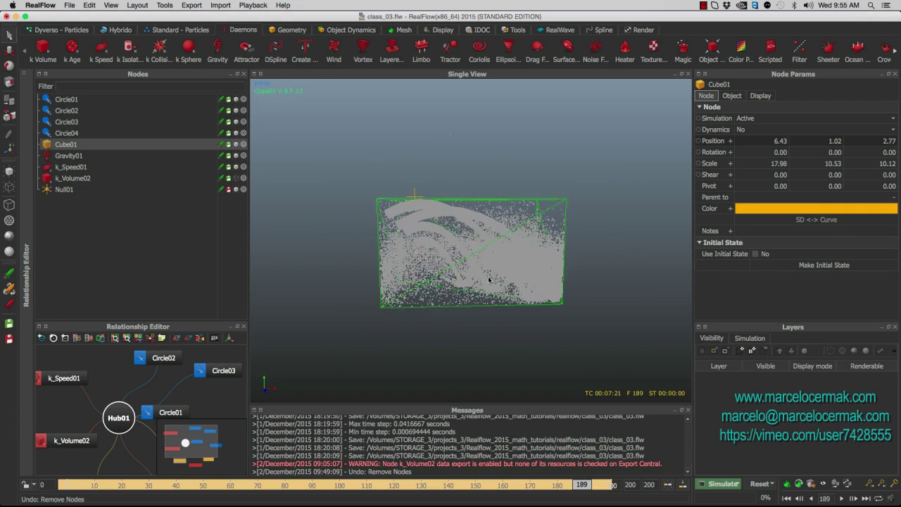
click(78, 99)
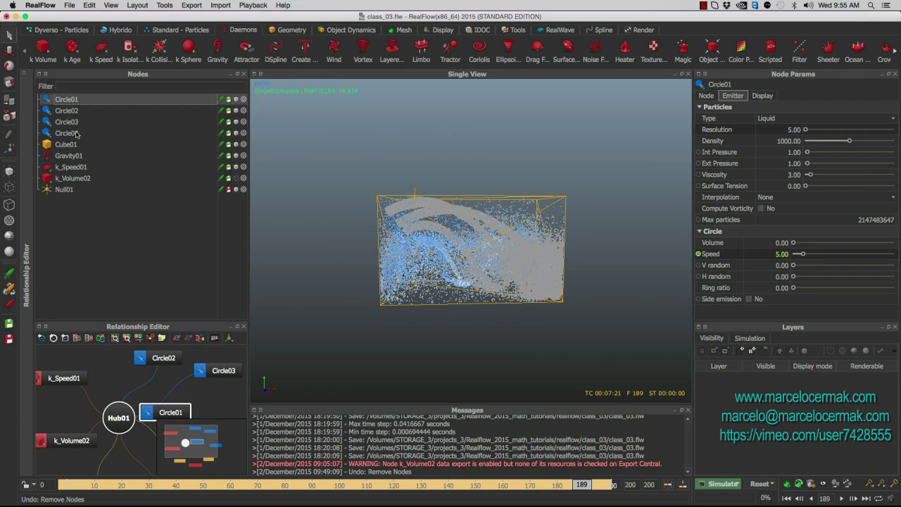
shift+click(77, 133)
scroll(380, 304, up, 5)
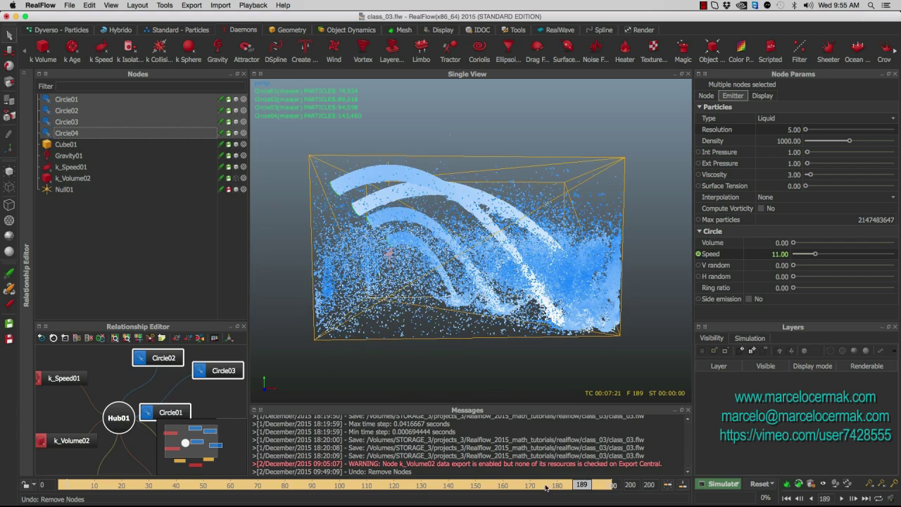
Scrub the simulation back to about frame 88 and open the last saved preview for playback.
drag(540, 487, 307, 491)
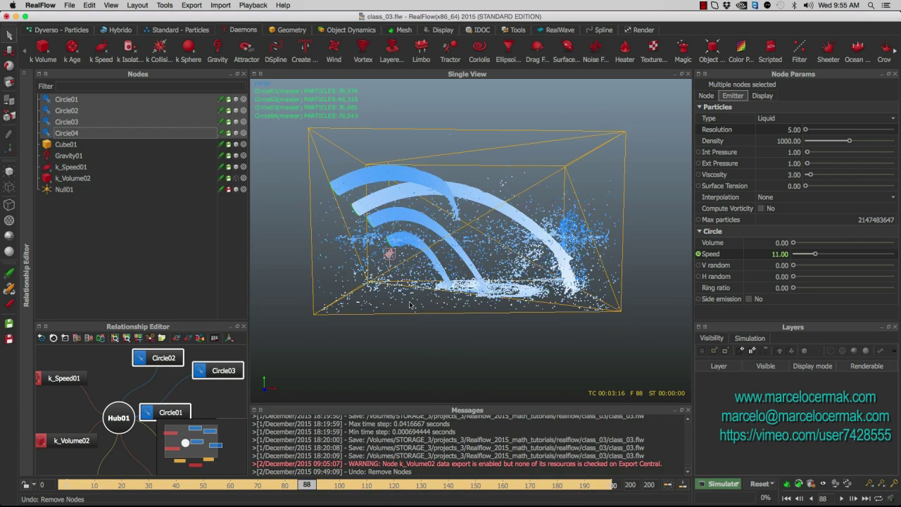
click(220, 6)
mouse_move(245, 6)
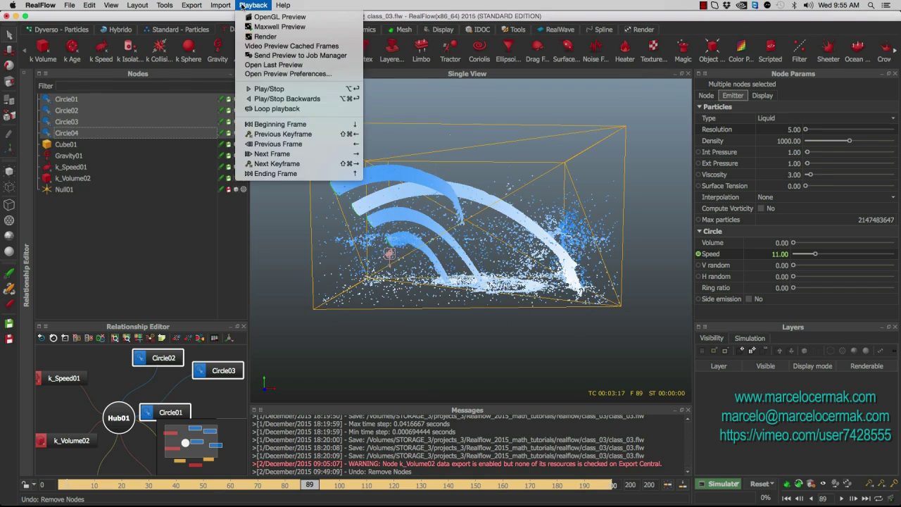
click(273, 64)
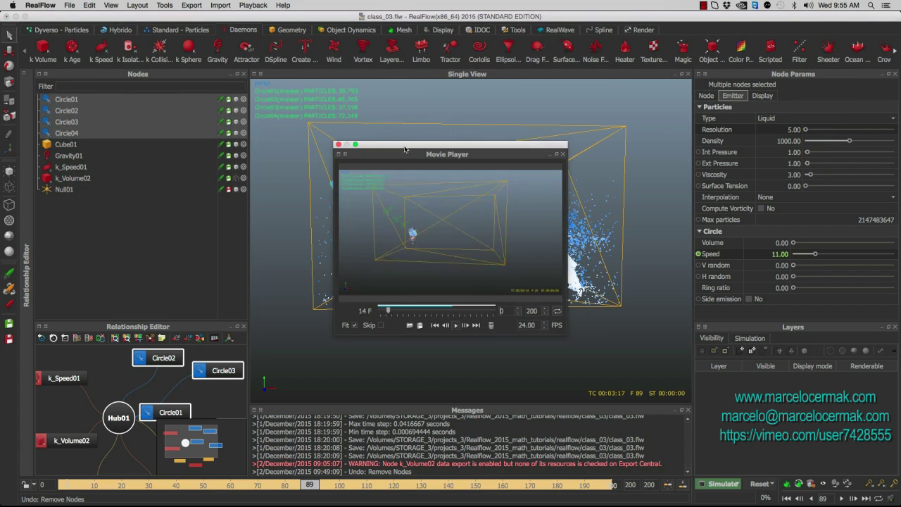
Enlarge the Movie Player window and review the saved preview up to frame 115.
drag(405, 148, 320, 113)
drag(482, 300, 680, 353)
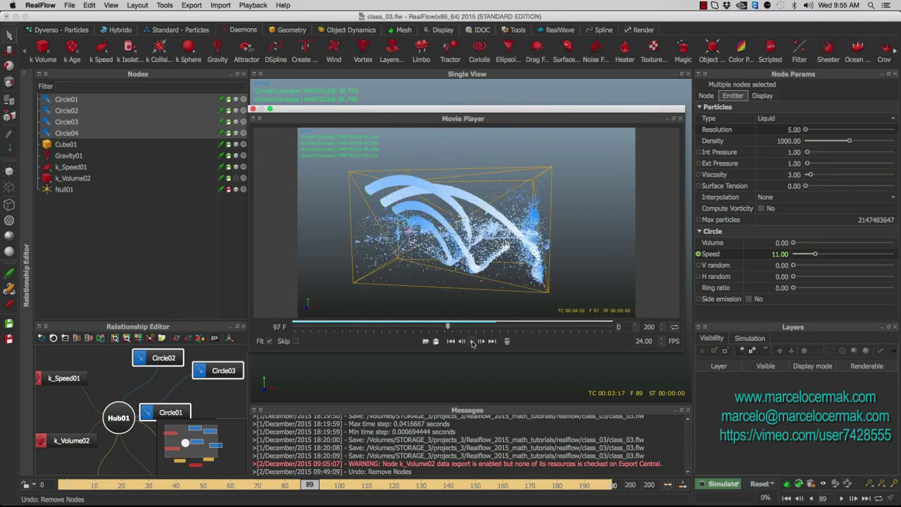
drag(451, 330, 475, 367)
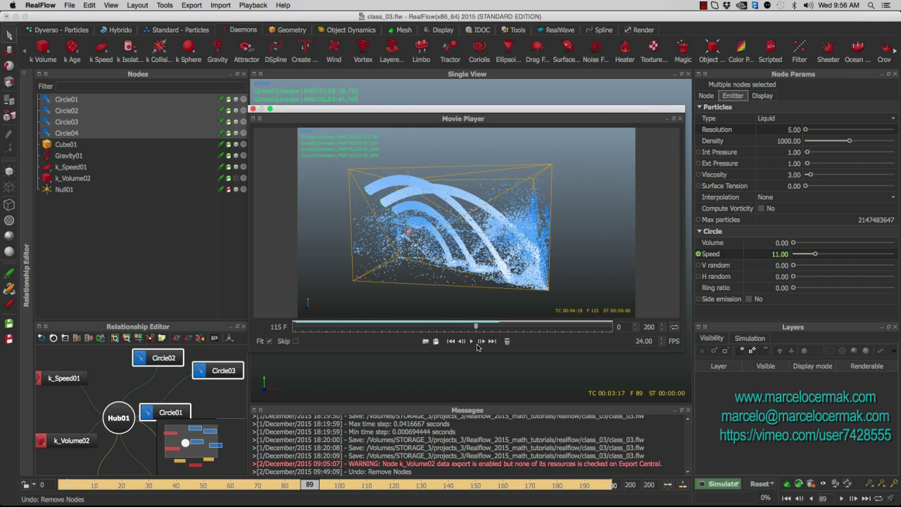
drag(424, 111, 407, 86)
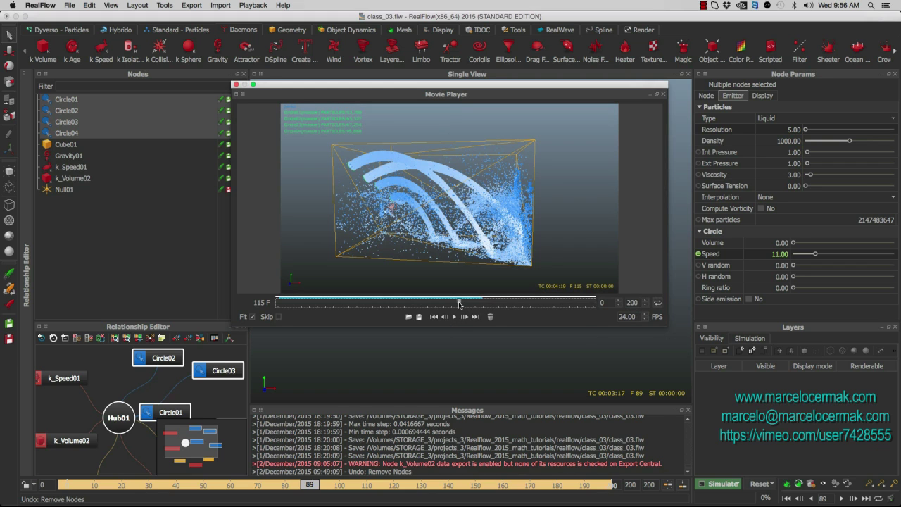
Scrub and play the preview back and forth to examine the fluid's motion inside the moving cube, ending at frame 43.
drag(459, 304, 333, 313)
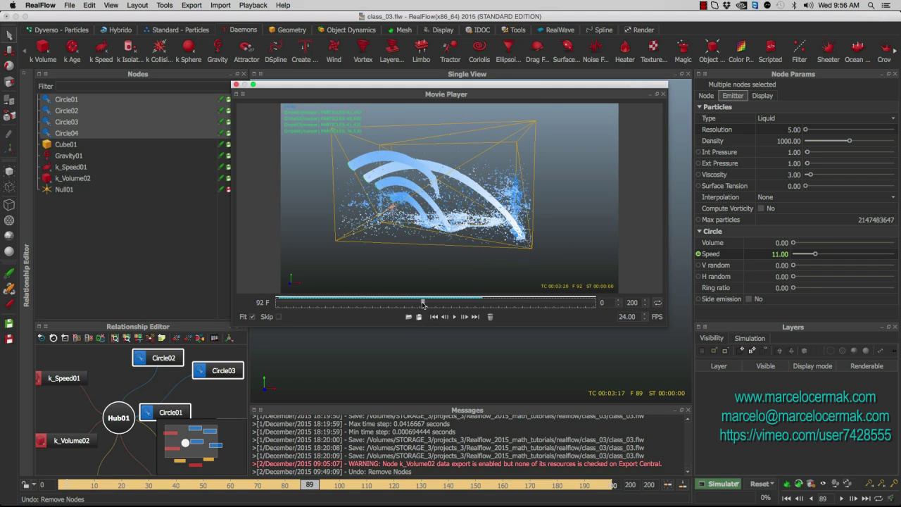
drag(423, 302, 540, 314)
click(454, 317)
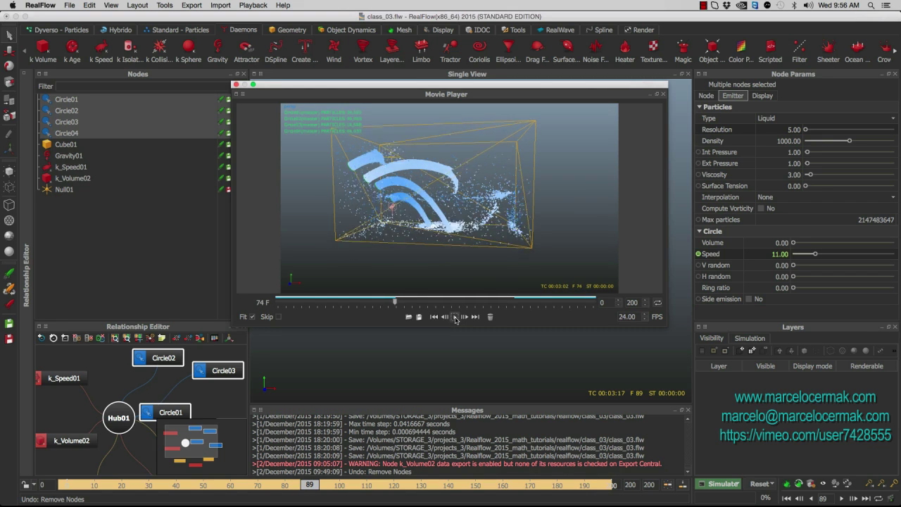
click(454, 318)
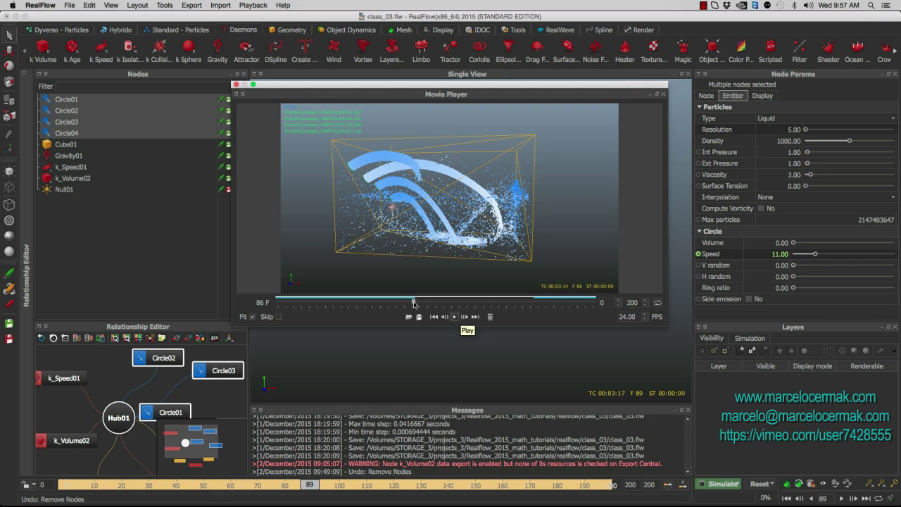
drag(414, 302, 346, 311)
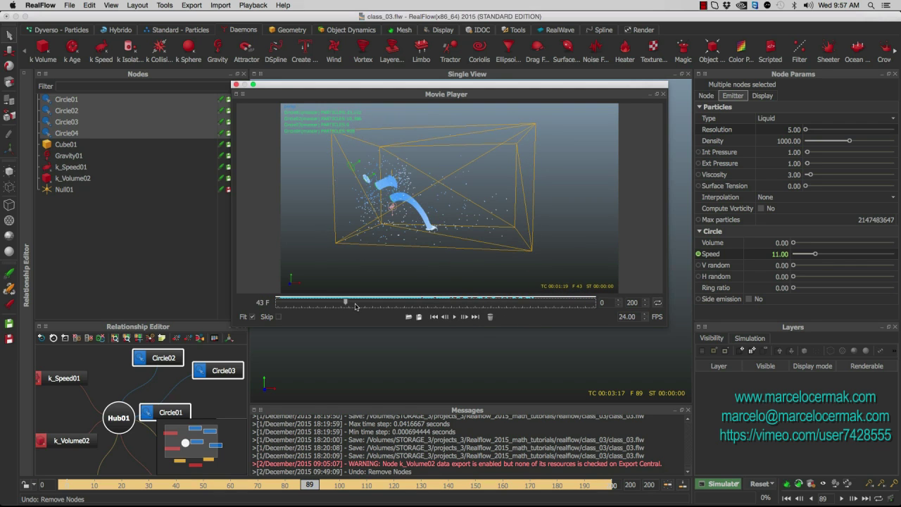
Reopen the Simulation Flow window and enlarge it to show both node chains of the expression graph.
key(F6)
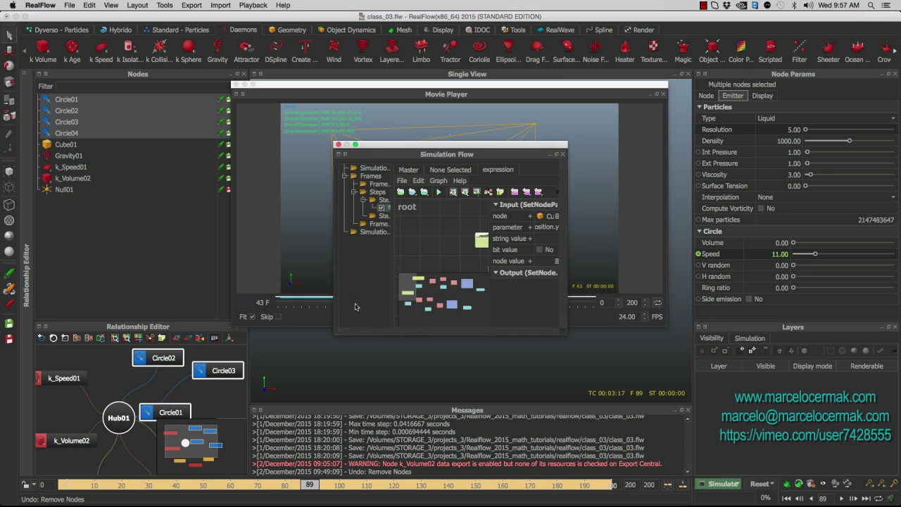
drag(457, 149, 302, 91)
drag(394, 271, 641, 336)
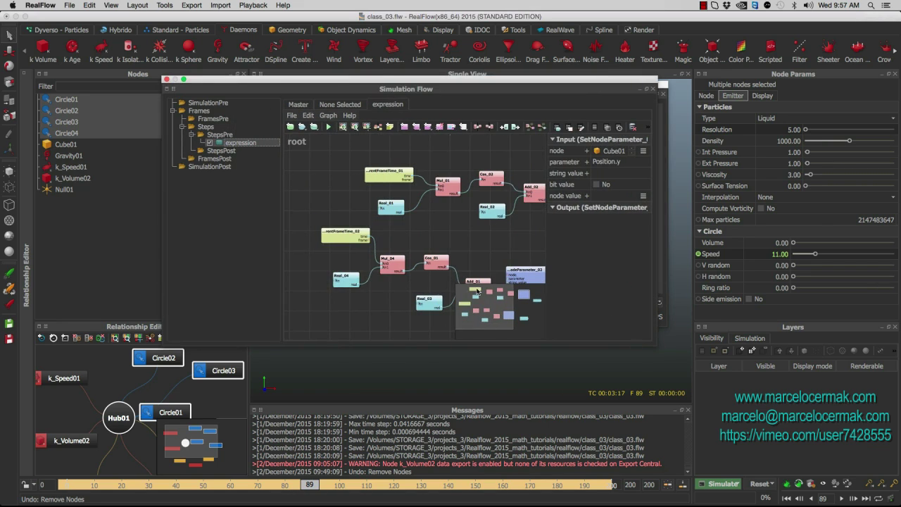
drag(475, 289, 490, 315)
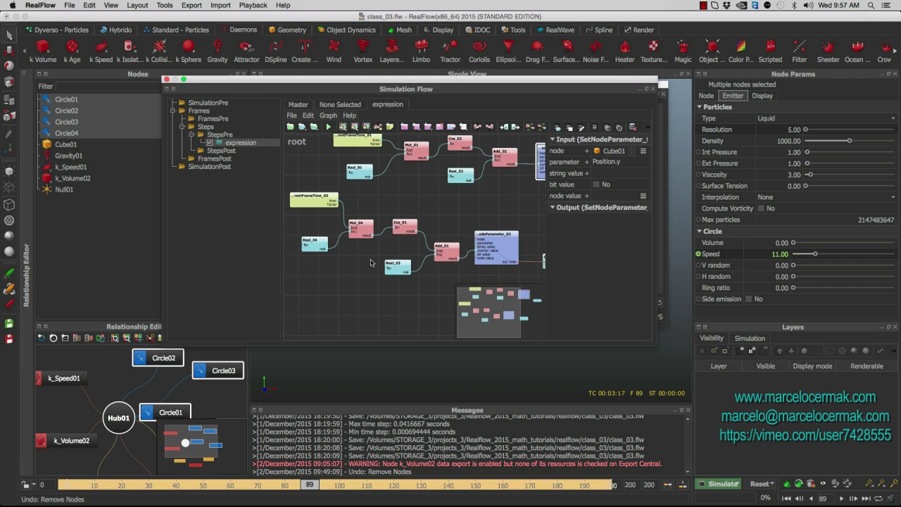
scroll(358, 246, down, 4)
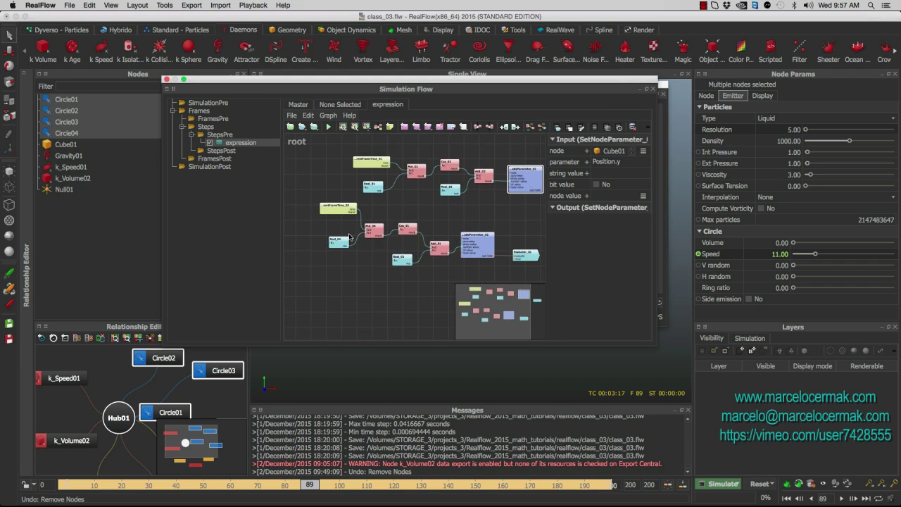
Inspect the lower chain's Cos node and select the whole lower chain, from the current frame time to the Evaluator.
click(412, 229)
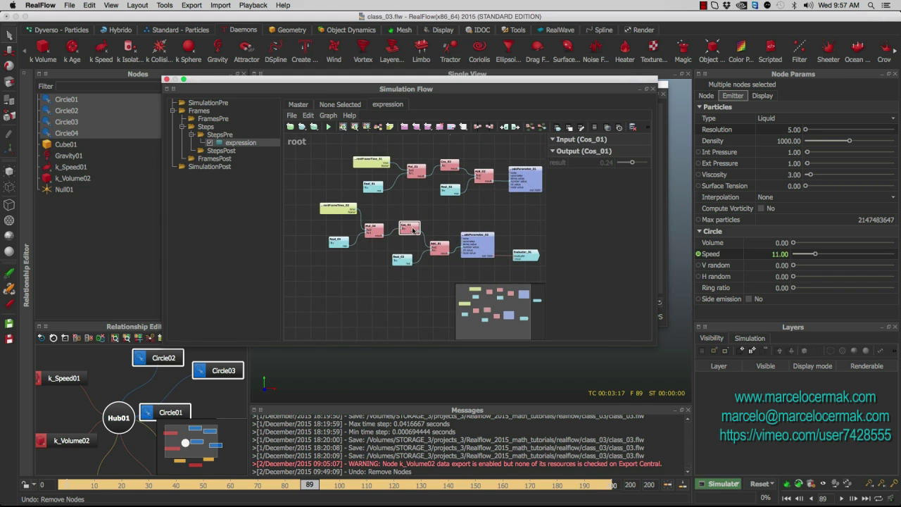
drag(413, 230, 413, 234)
drag(309, 200, 542, 281)
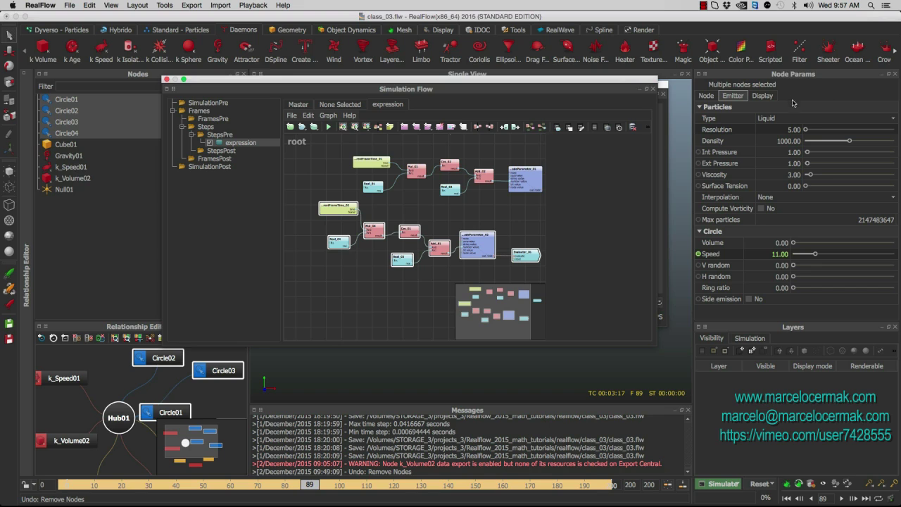
View the Position parameter's curves for the selected emitters in the Curve Editor, then close it.
click(715, 95)
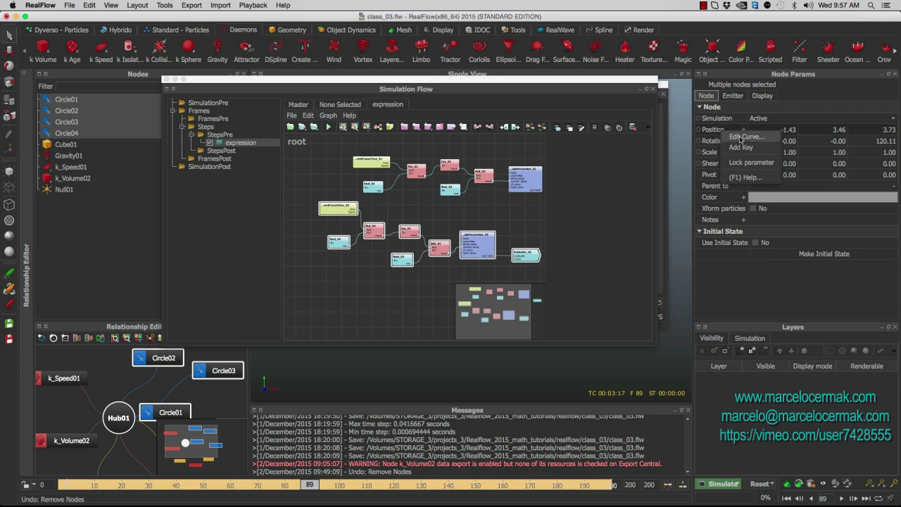
click(743, 141)
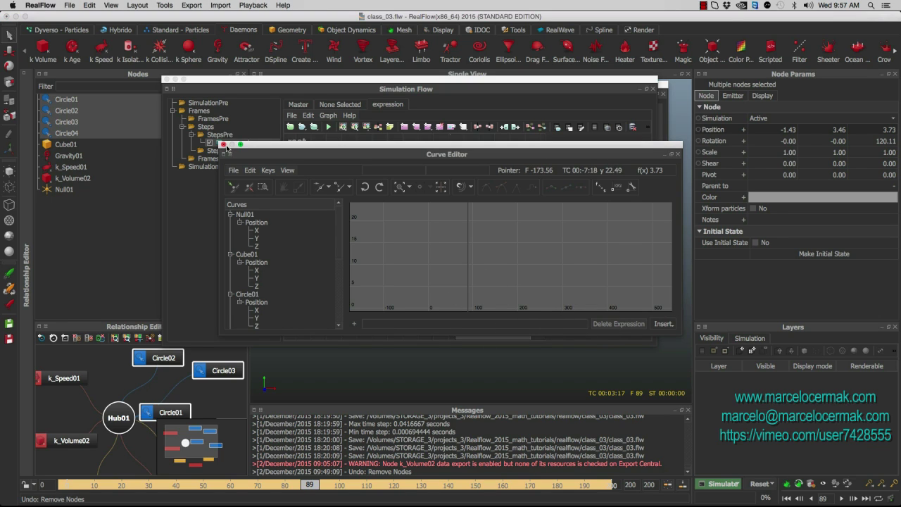
click(223, 144)
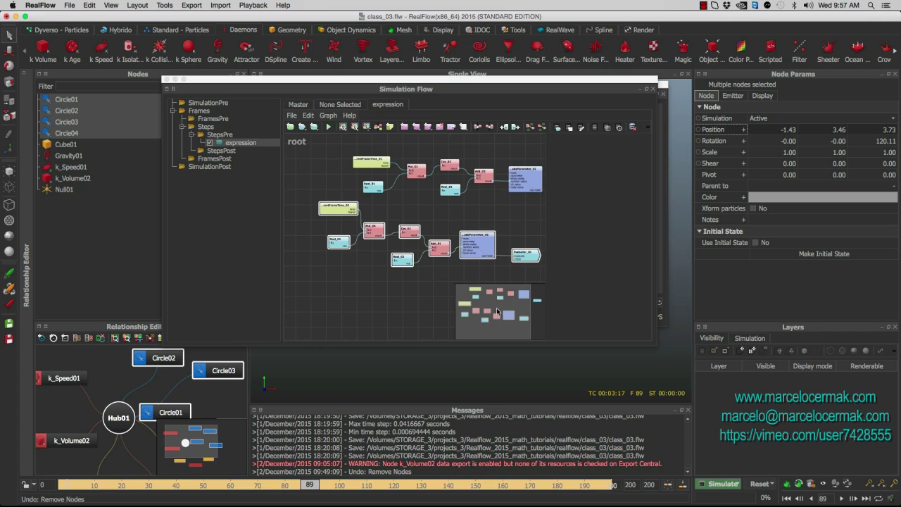
Close the Simulation Flow window after a last look at the graph and slightly enlarge the Movie Player.
drag(499, 312, 484, 310)
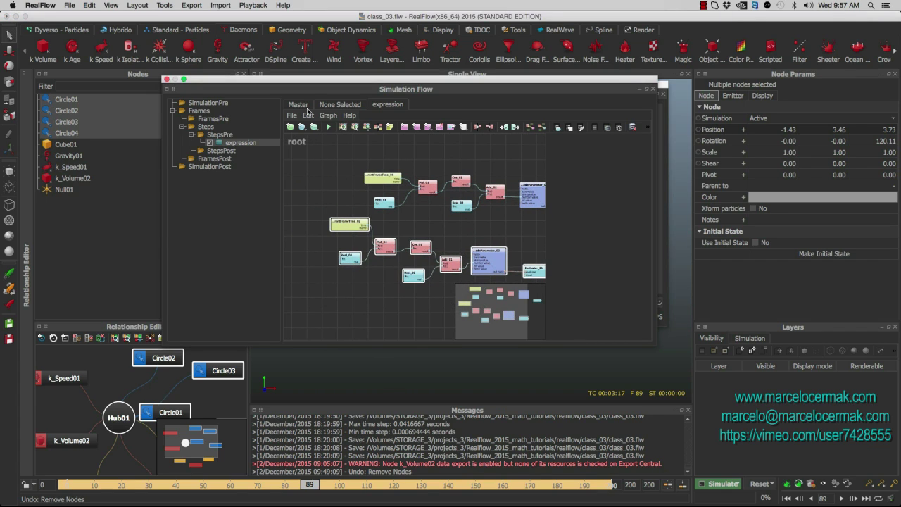
drag(264, 82, 261, 73)
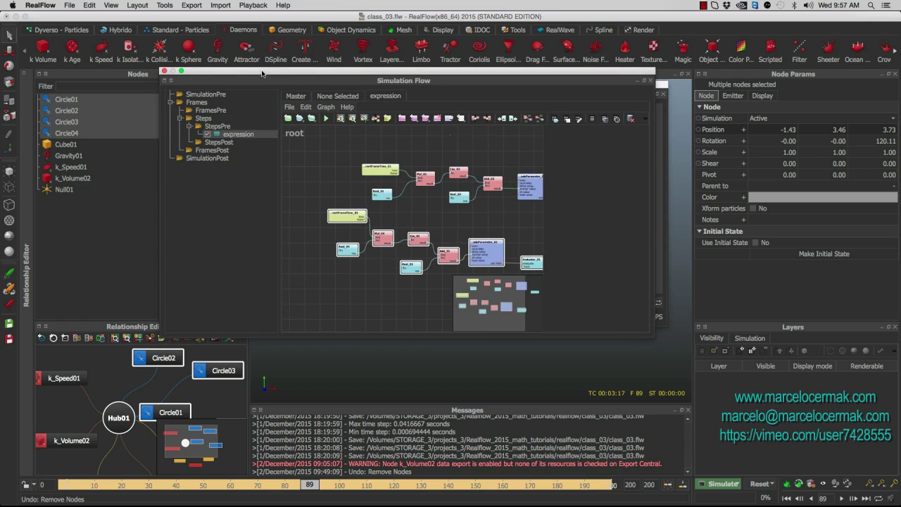
click(164, 72)
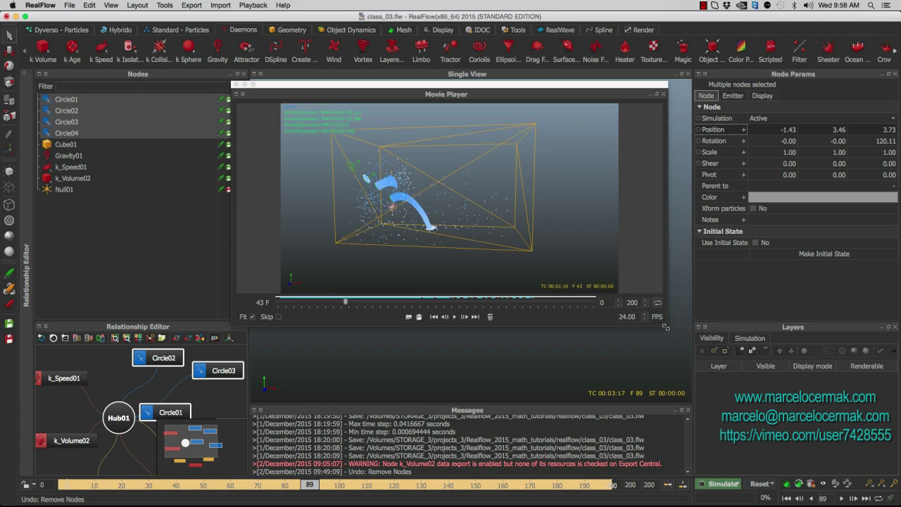
drag(665, 326, 675, 337)
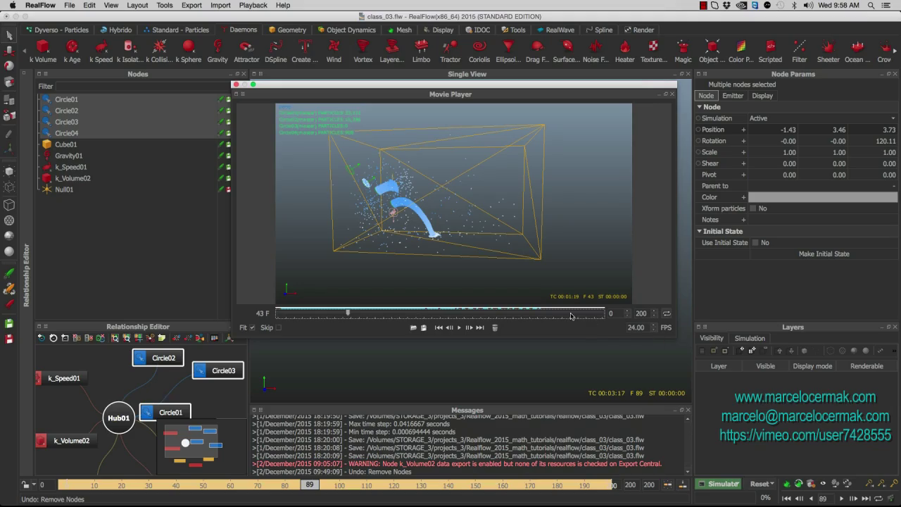